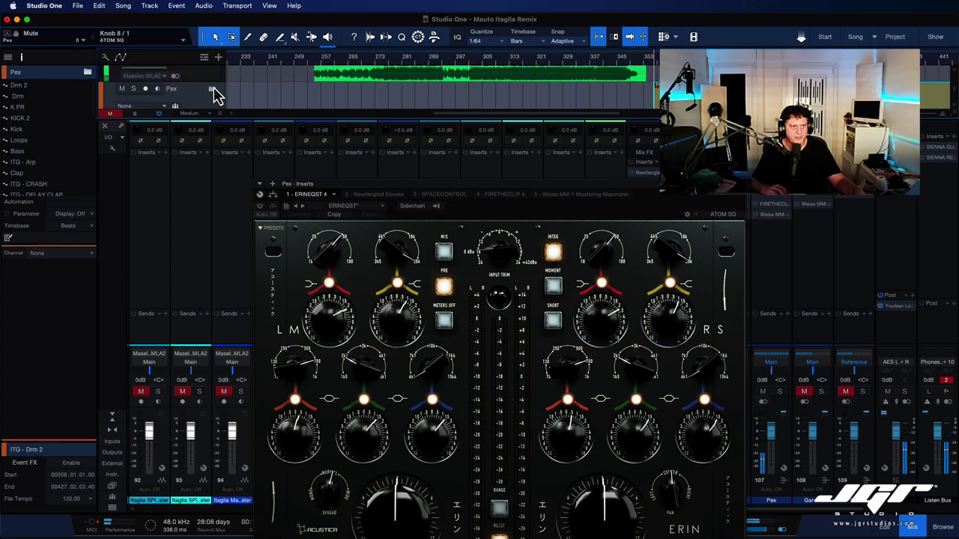
Expand the Pex folder track to show the tracks inside it.
key(space)
click(212, 90)
scroll(378, 96, down, 3)
scroll(379, 96, down, 3)
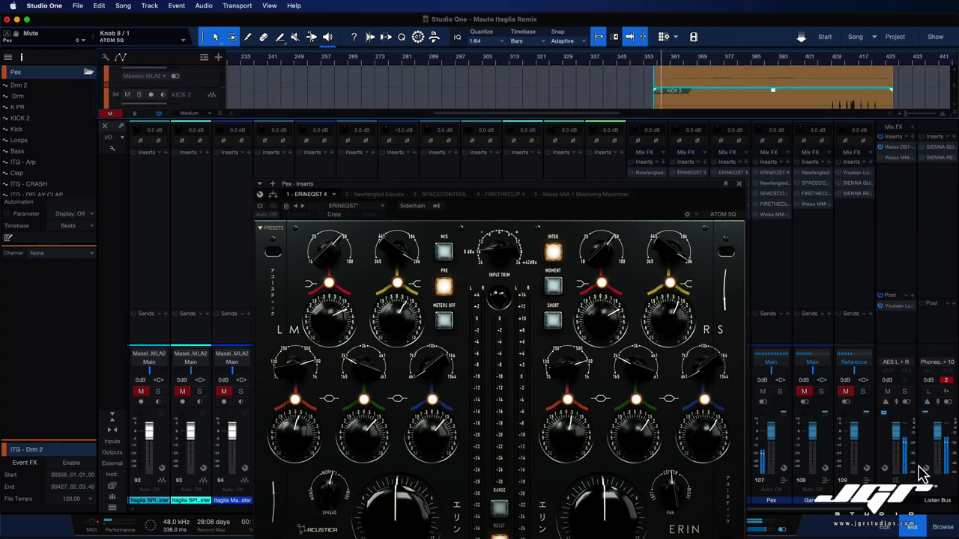
Hide the mixer and move the Pex inserts window clear of the Pex audio events in the arrangement.
click(913, 528)
scroll(820, 278, up, 5)
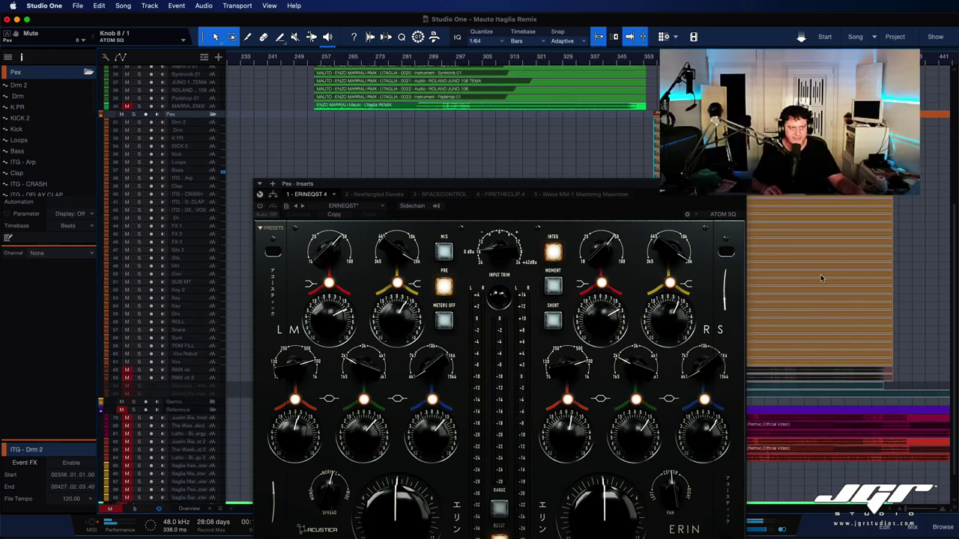
drag(675, 191, 580, 110)
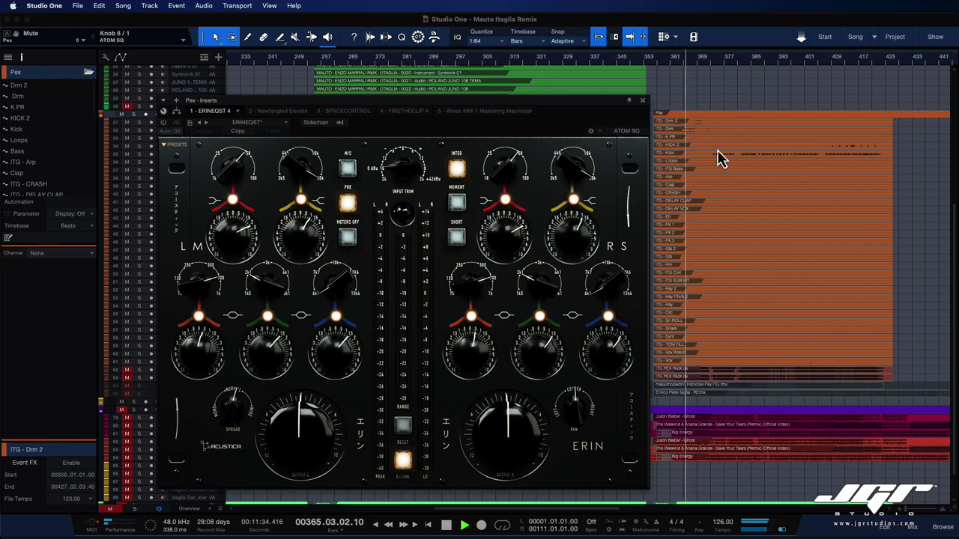
Play the Pex mix without its mastering inserts and move the playback start to bar 362.
scroll(695, 151, up, 6)
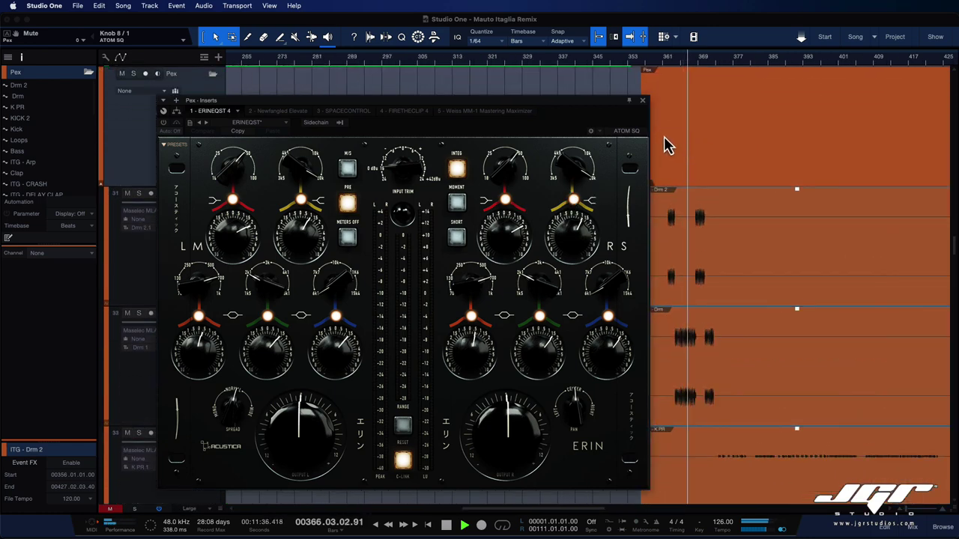
scroll(659, 150, up, 4)
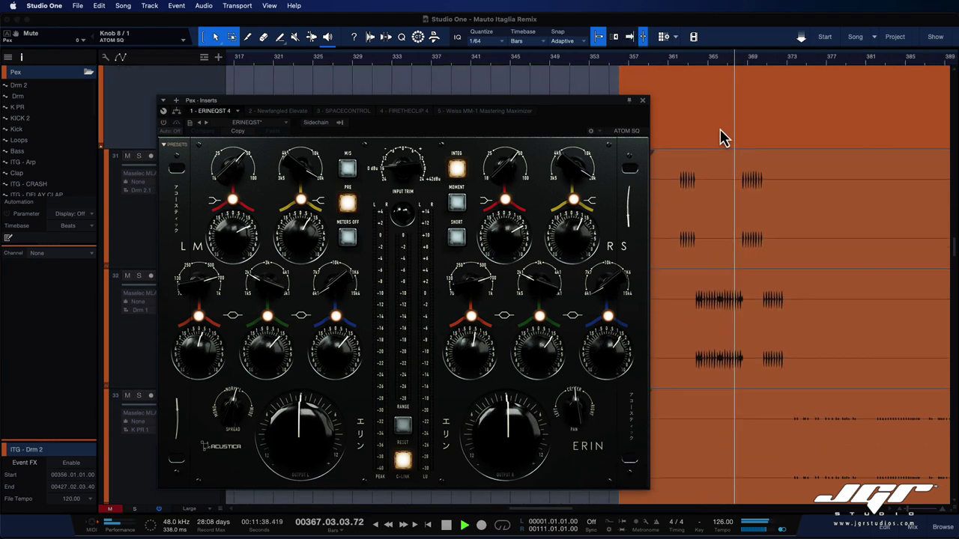
scroll(723, 124, down, 4)
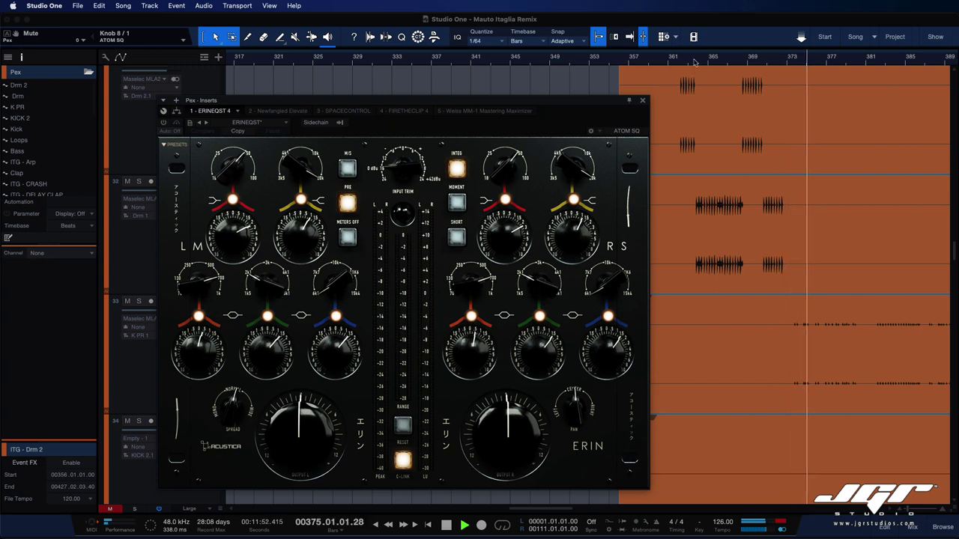
key(space)
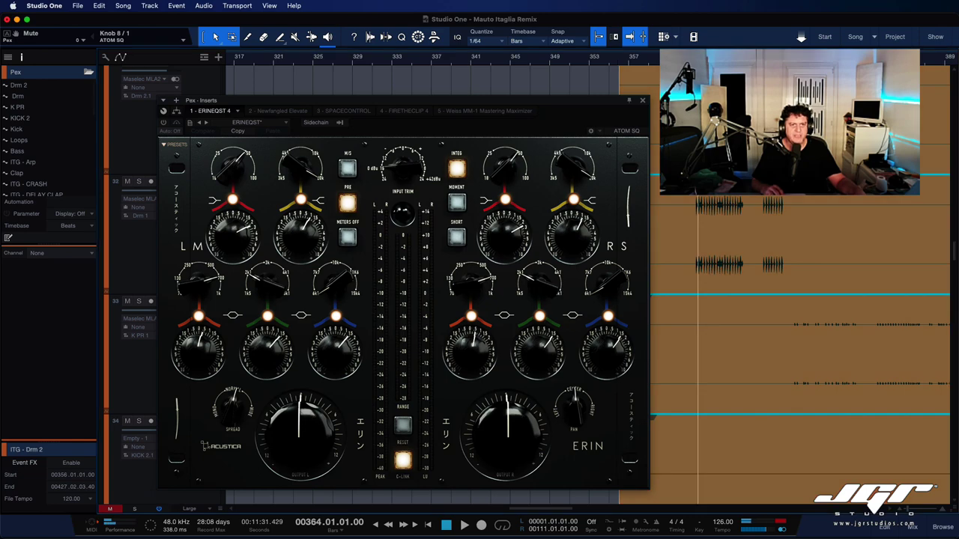
key(KP_Subtract)
key(KP_Subtract)
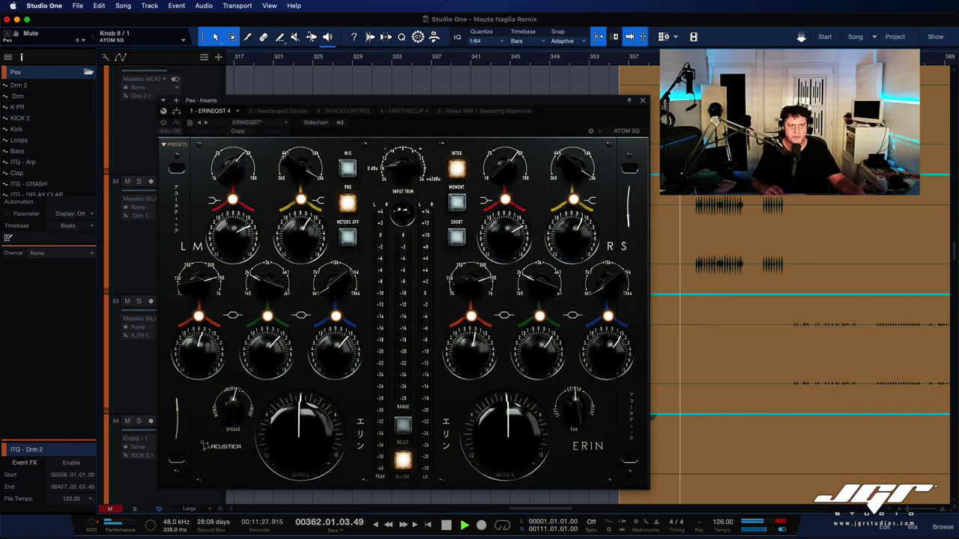
key(space)
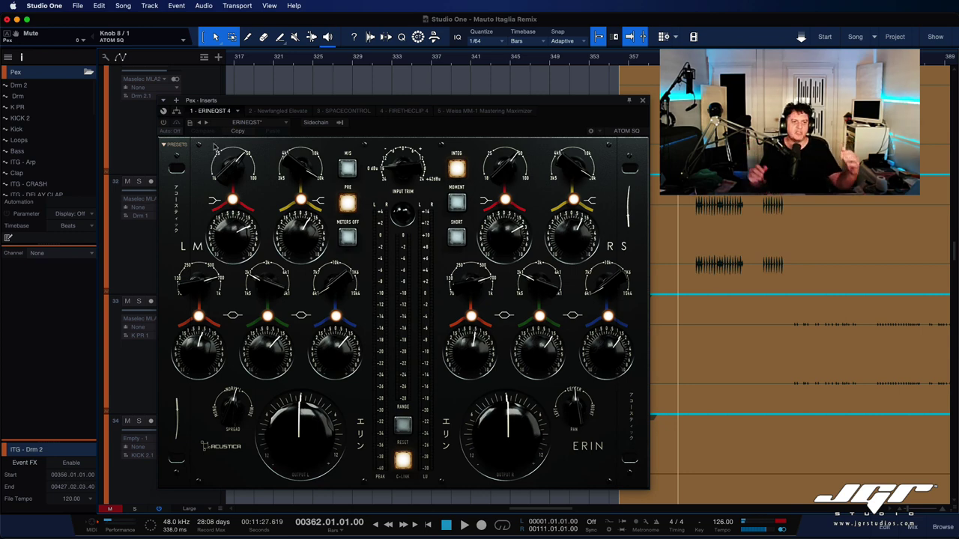
Activate the ERINEQST 4 insert on the Pex channel and play the mix from bar 362.
click(164, 125)
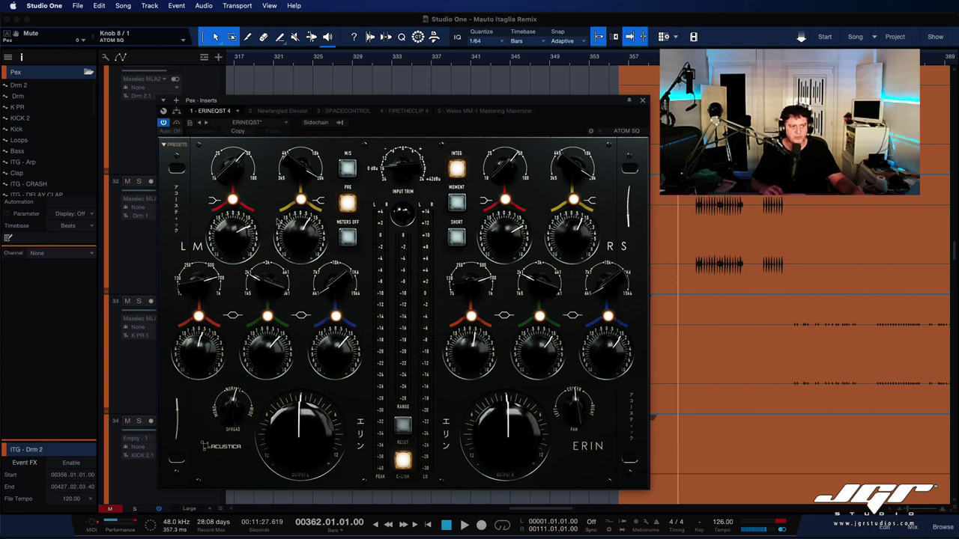
click(135, 524)
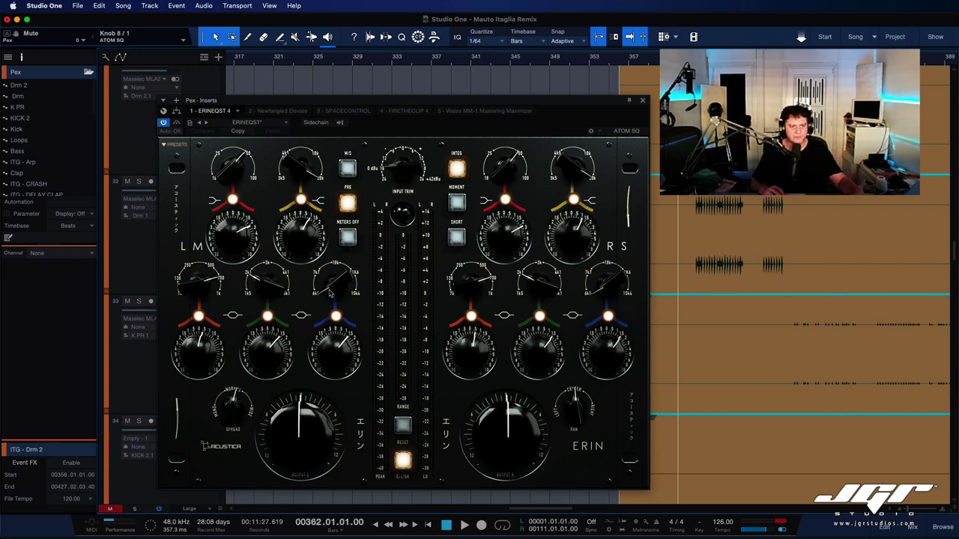
key(space)
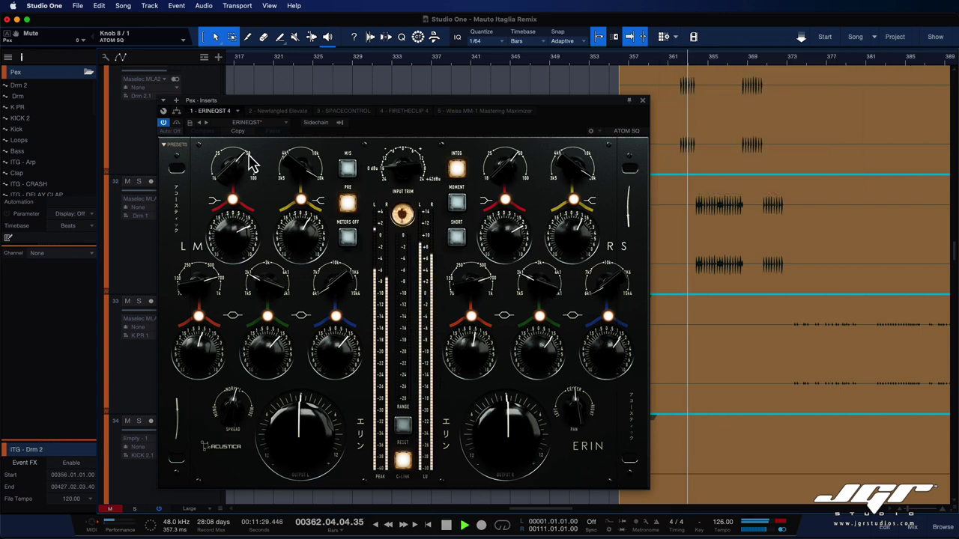
key(space)
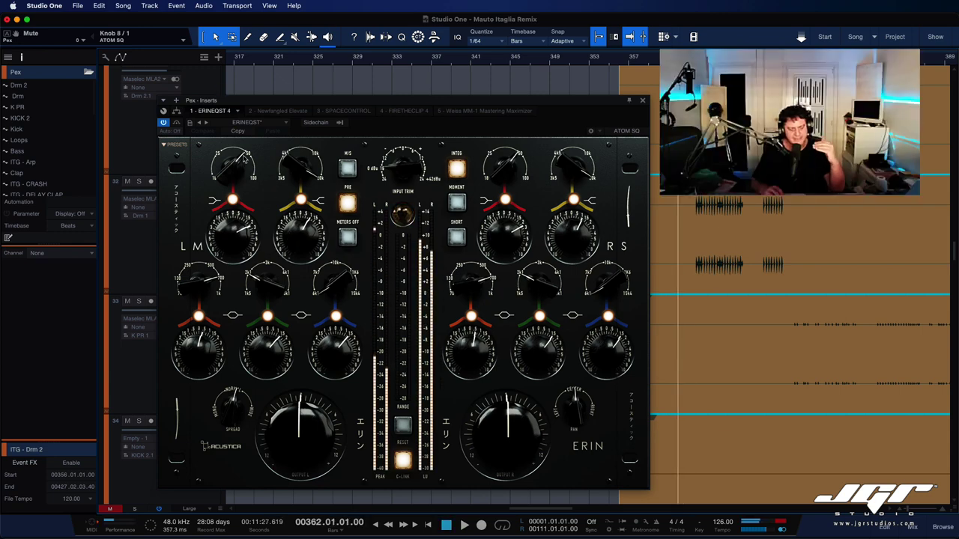
key(space)
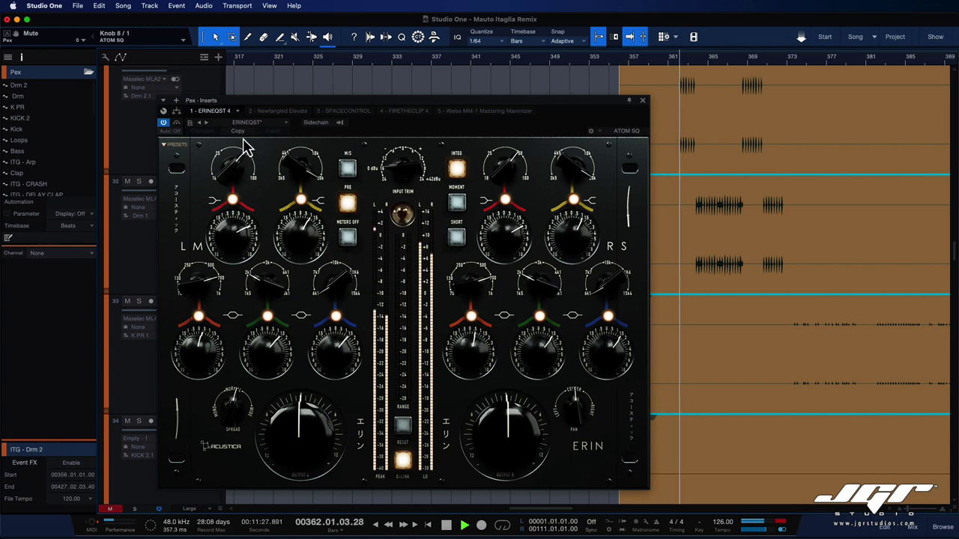
Compare the playing mix with ERINEQST 4 bypassed and engaged, leaving the equalizer engaged.
click(176, 123)
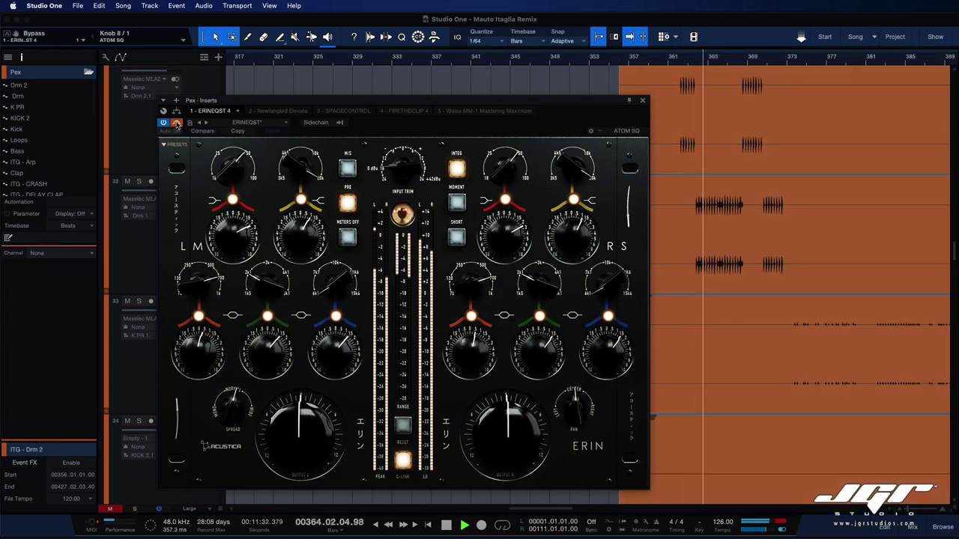
click(176, 123)
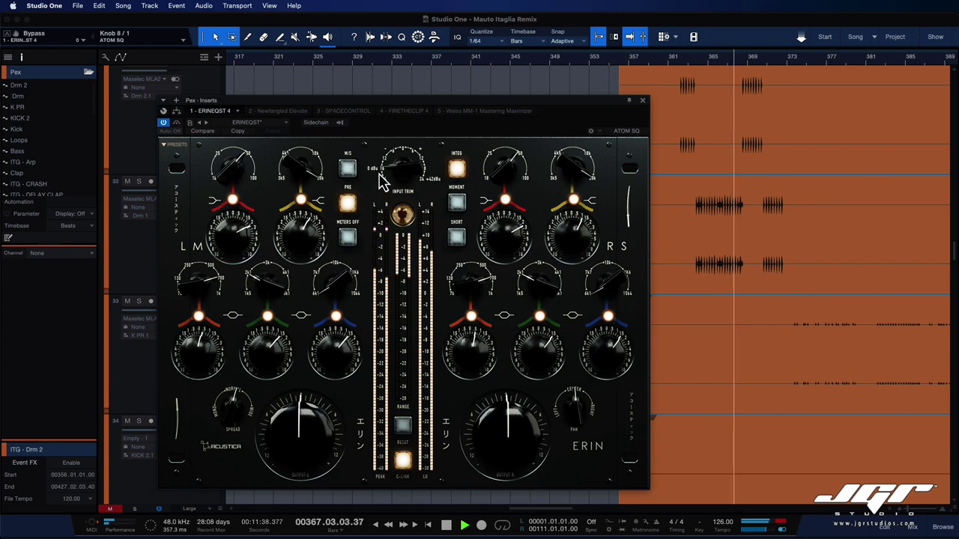
click(178, 123)
click(177, 123)
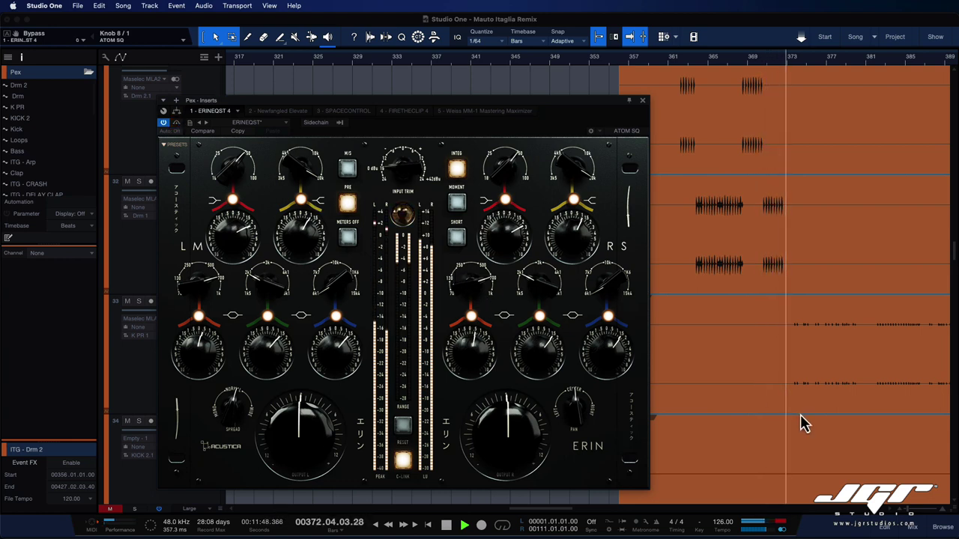
Activate the Newfangled Elevate insert and turn on its automatic output level.
click(284, 112)
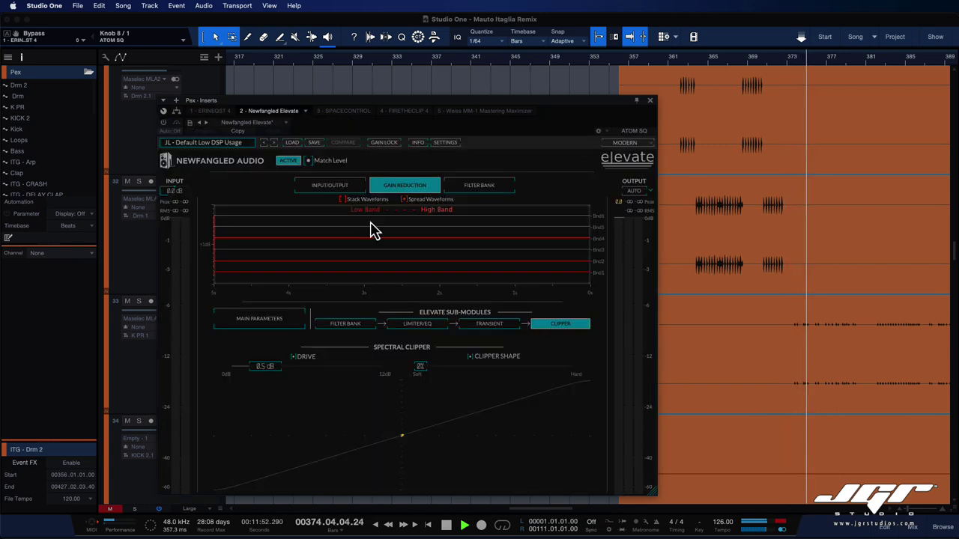
click(164, 123)
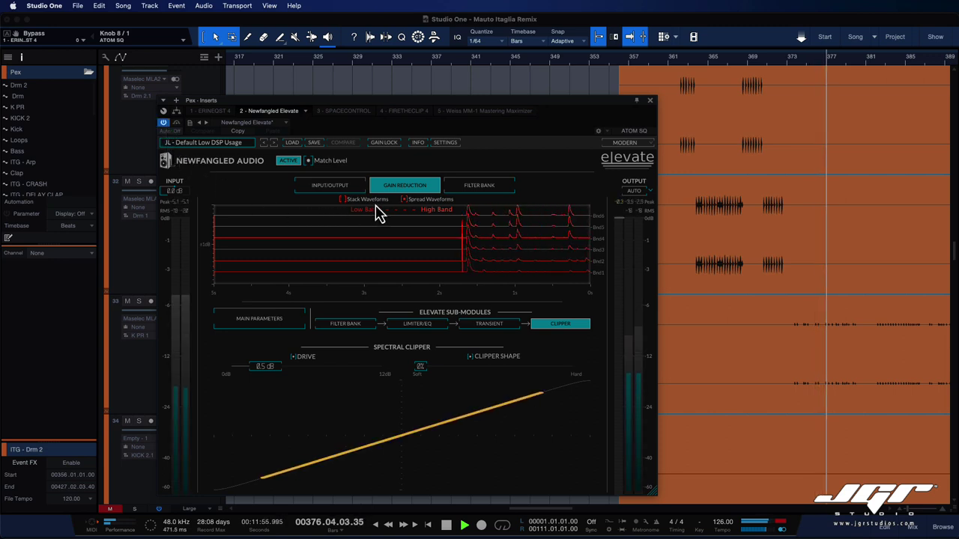
click(634, 191)
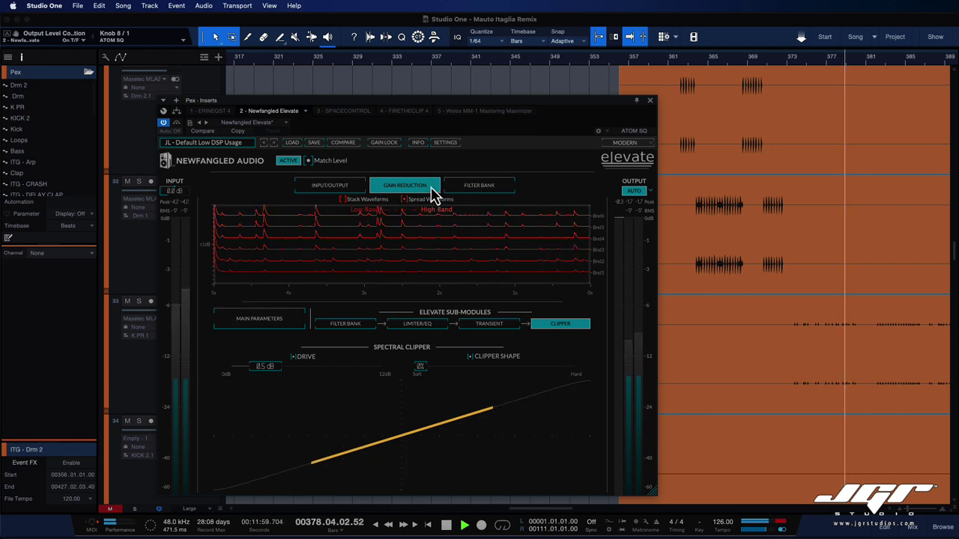
Check Elevate's input/output and gain reduction meters during playback and stop playback.
click(338, 188)
click(408, 187)
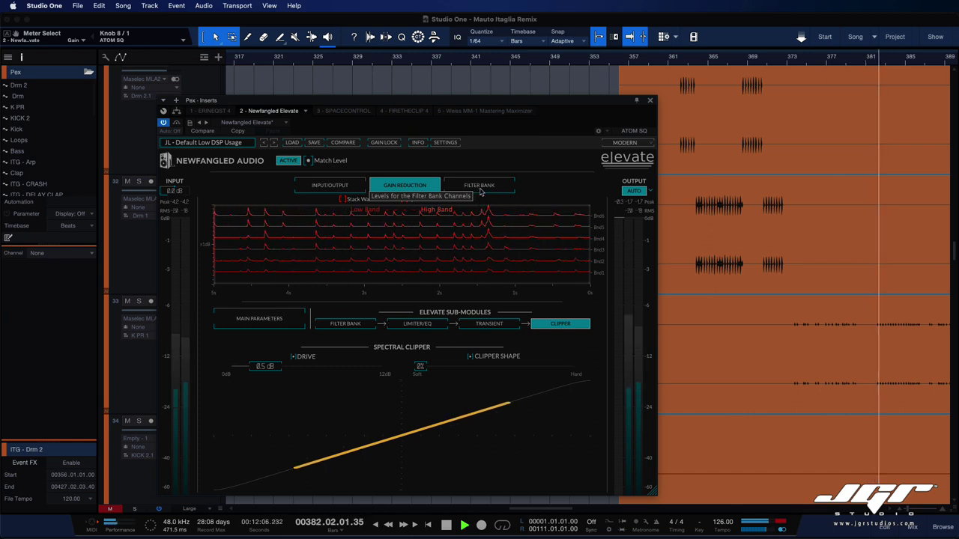
key(space)
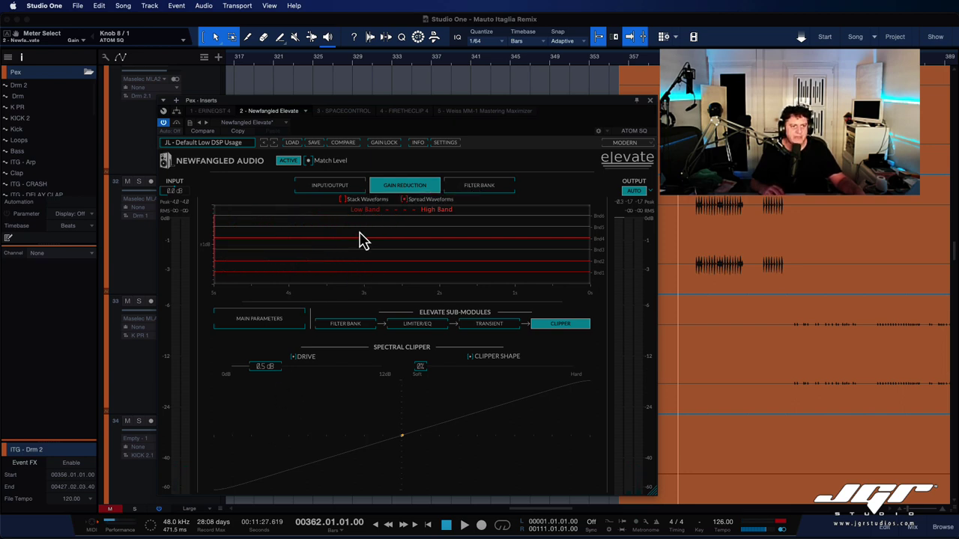
Show Elevate's Transient sub-module and compare the playing mix with Elevate bypassed and engaged, leaving it engaged.
click(485, 326)
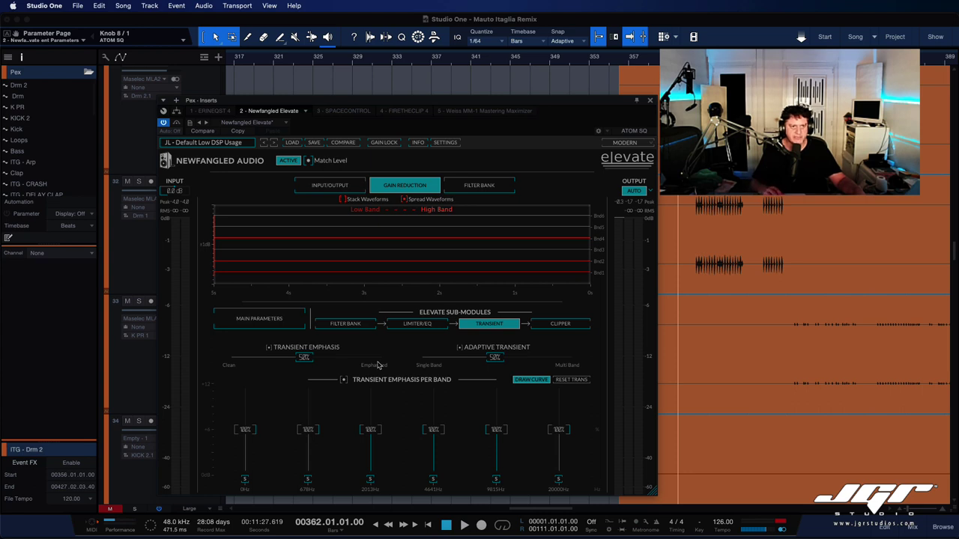
key(space)
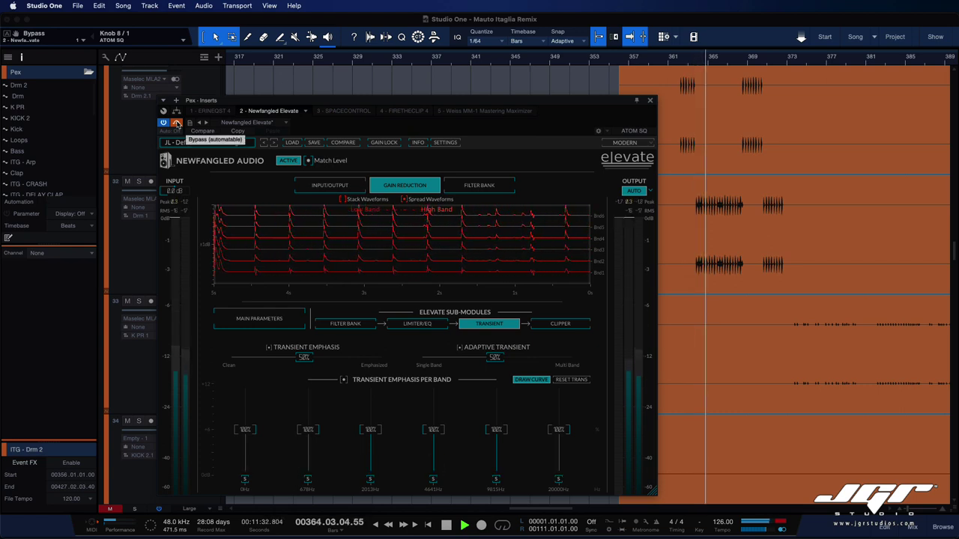
click(178, 123)
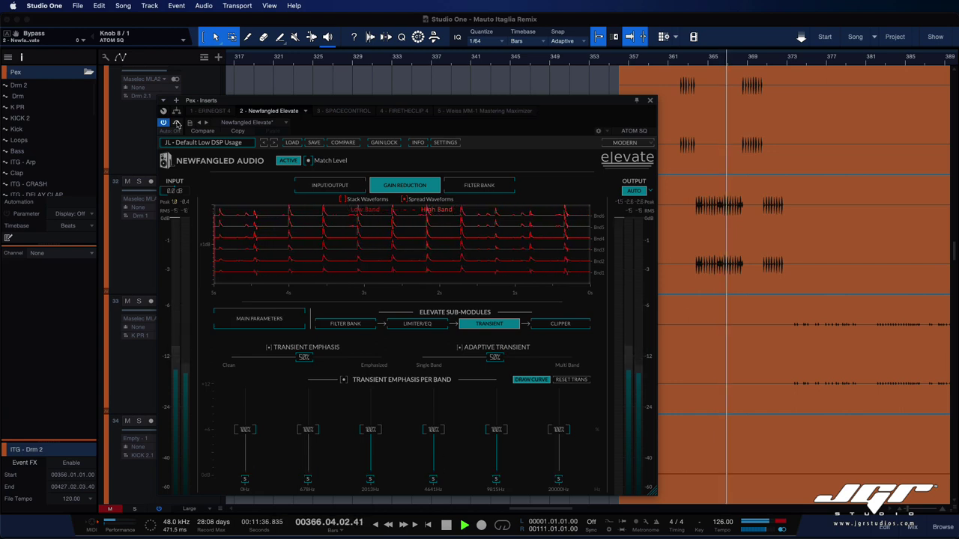
click(178, 124)
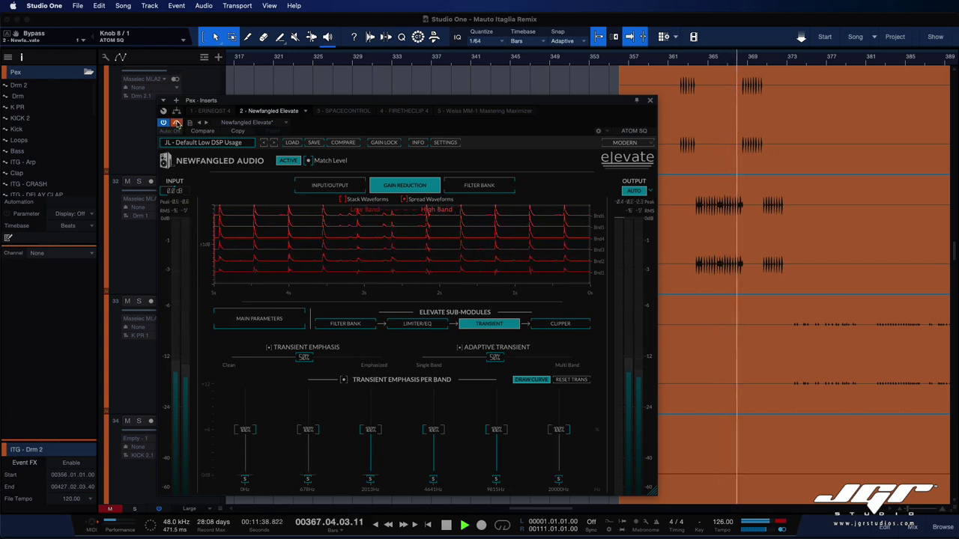
click(177, 123)
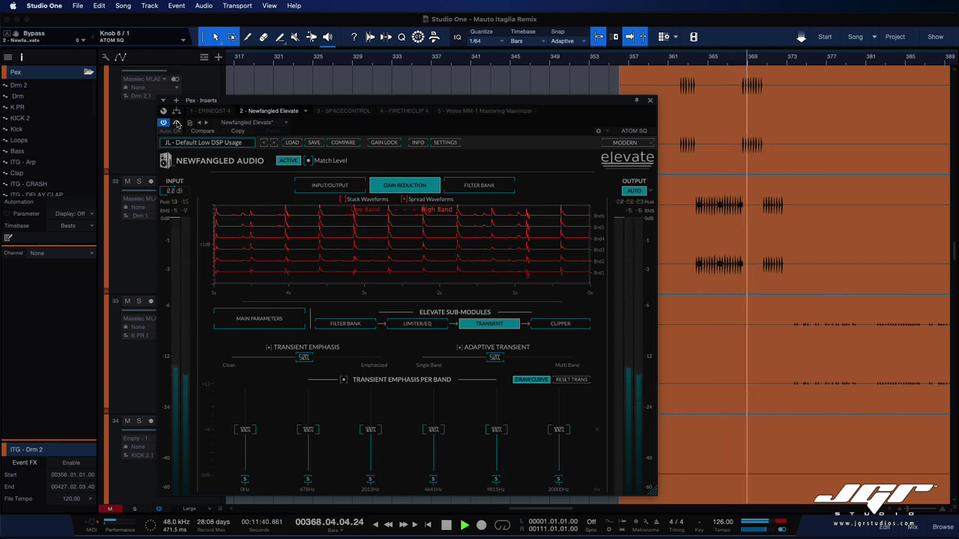
click(177, 124)
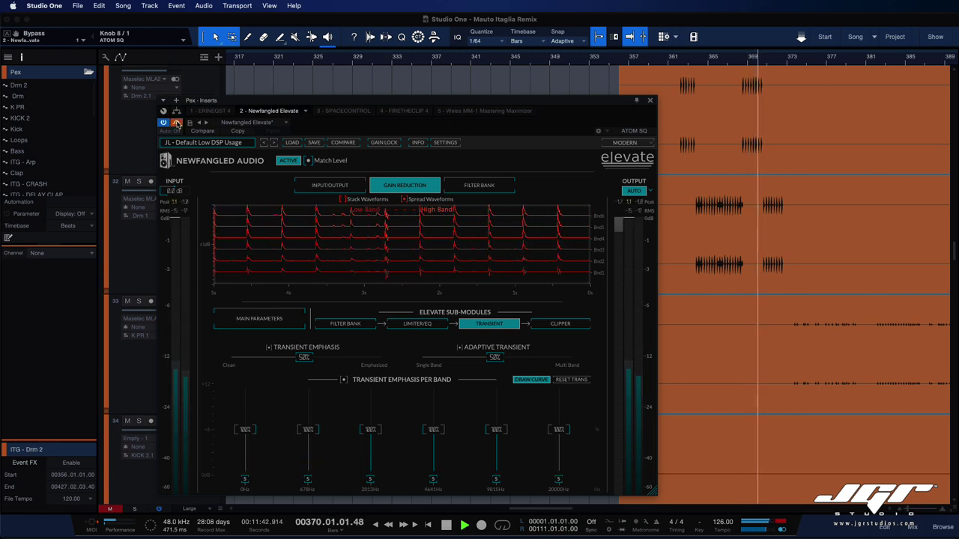
click(177, 124)
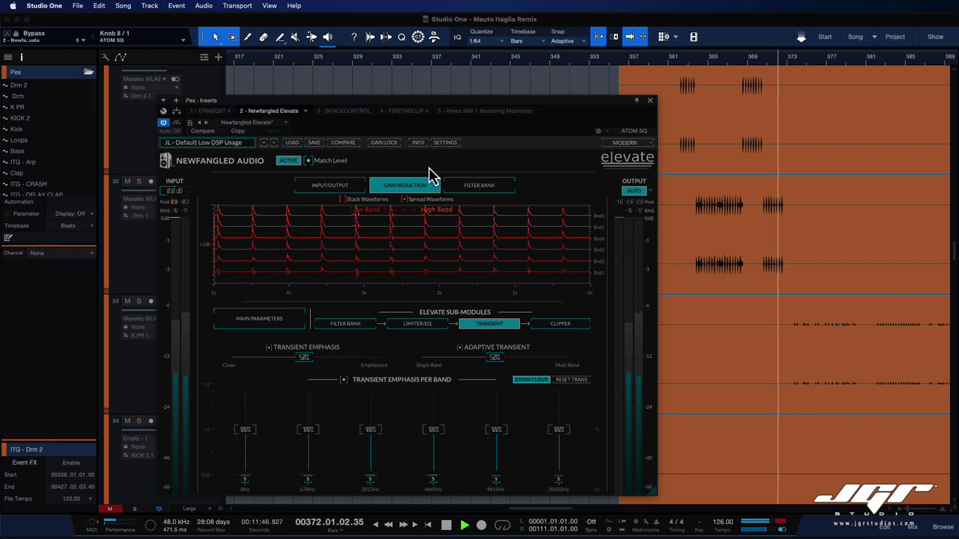
Activate the SPACECONTROL insert and move its window up so the whole interface fits on screen.
click(352, 112)
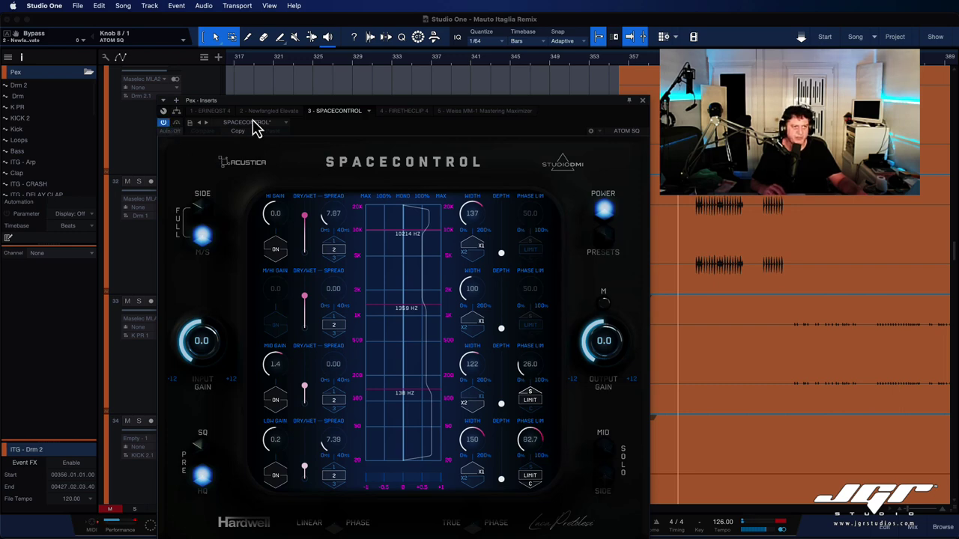
drag(275, 111, 291, 79)
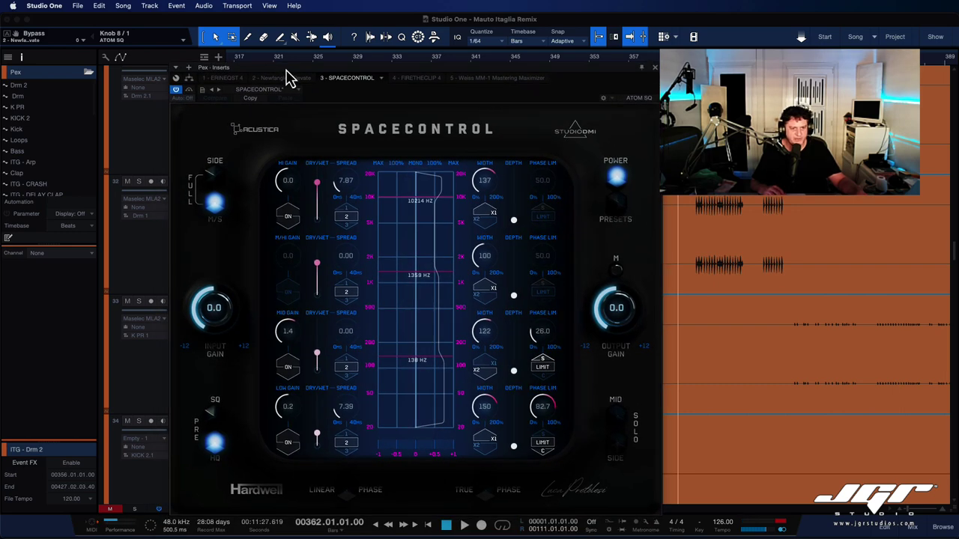
click(783, 528)
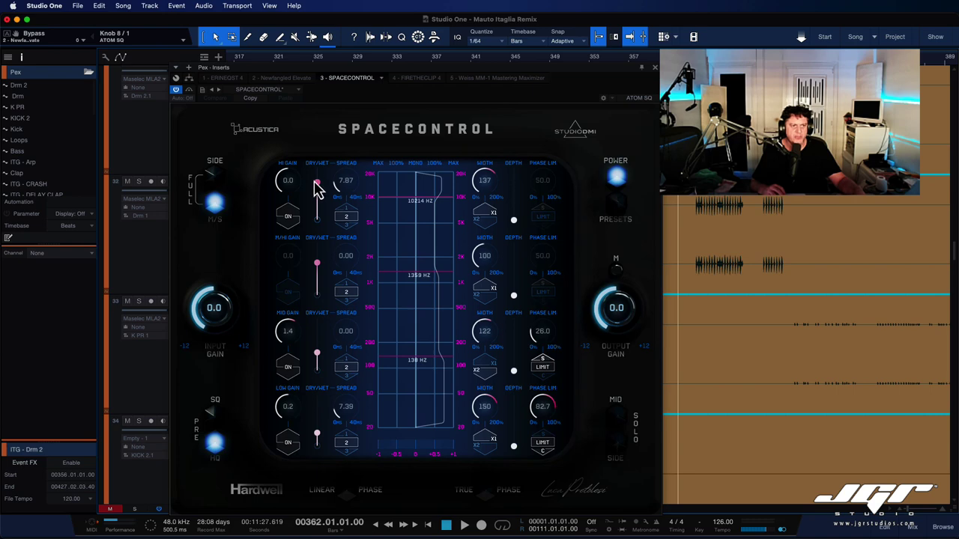
mouse_move(403, 193)
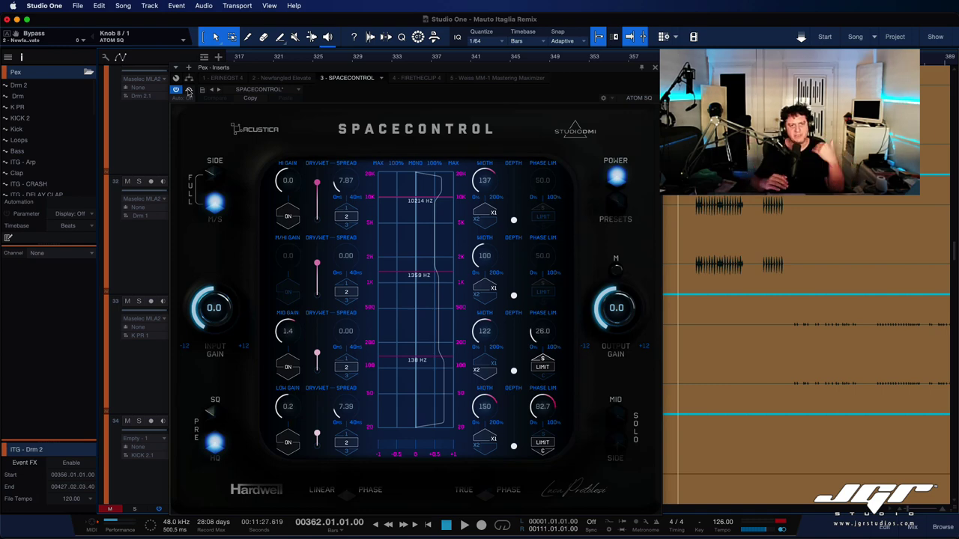
Play the mix and compare it with SPACECONTROL bypassed and engaged, leaving the insert engaged.
key(space)
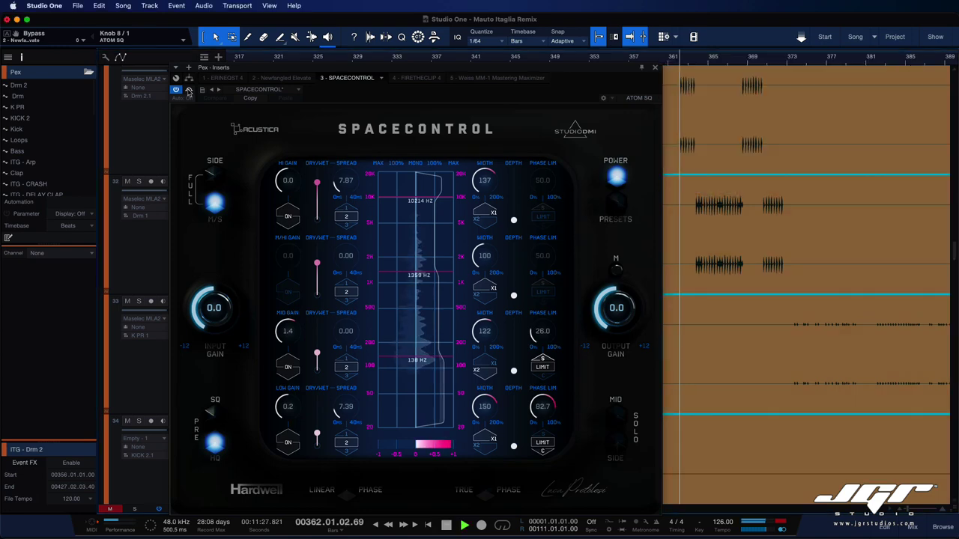
click(189, 90)
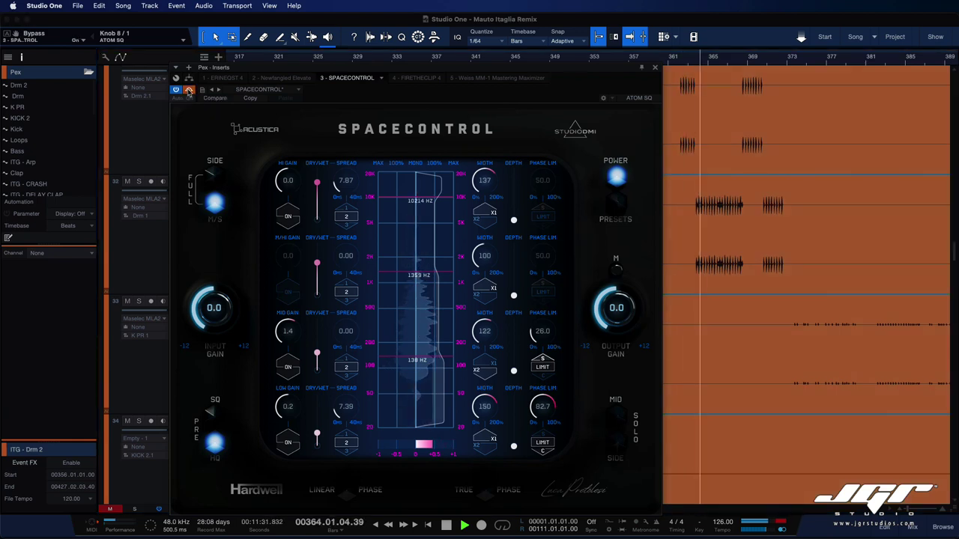
click(189, 90)
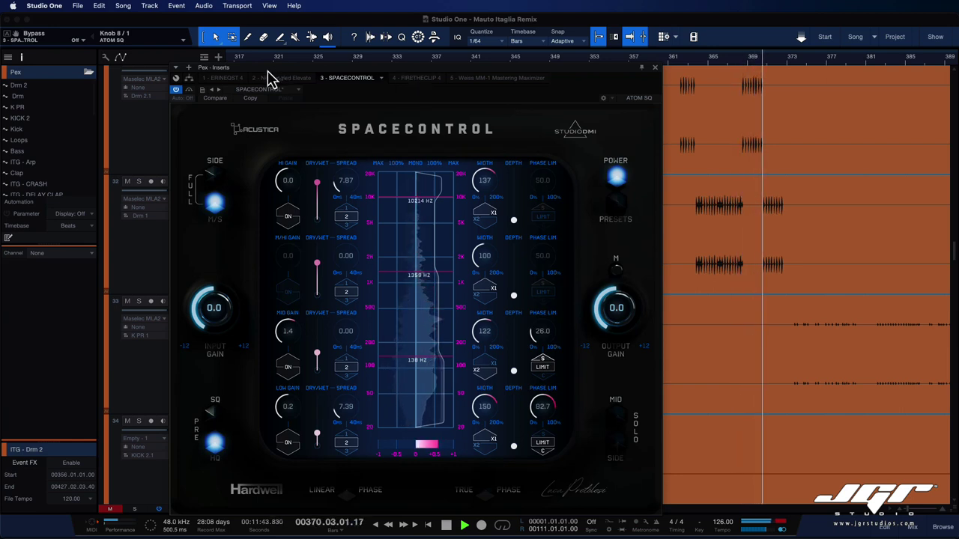
click(189, 90)
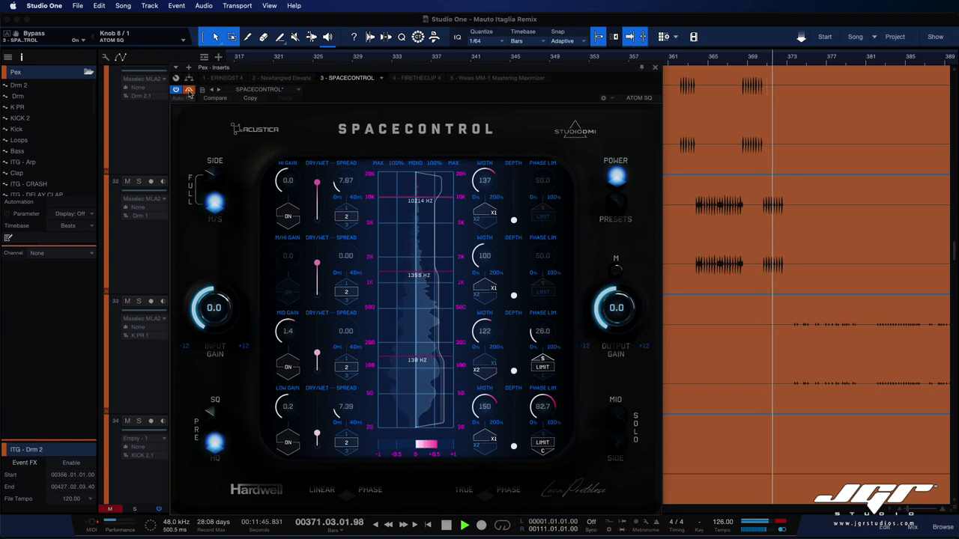
click(188, 91)
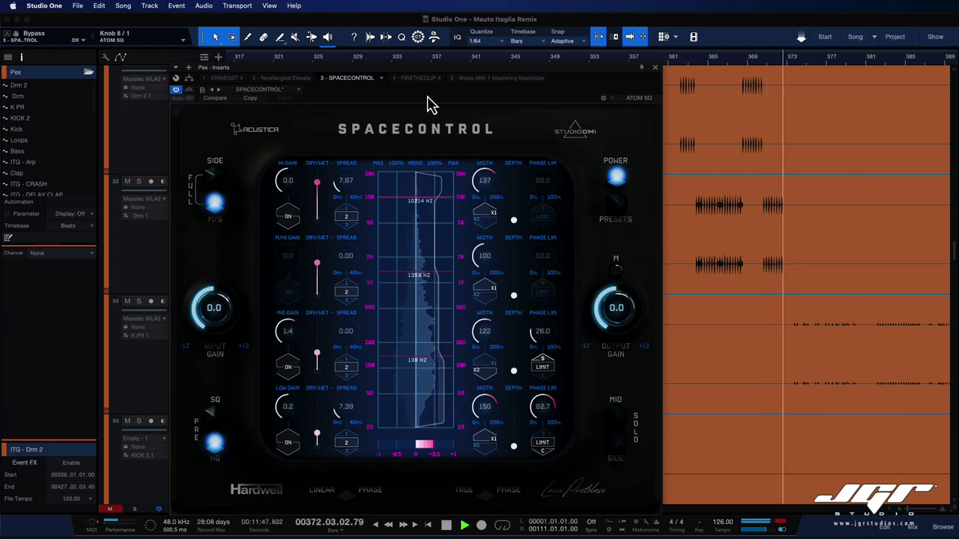
click(188, 90)
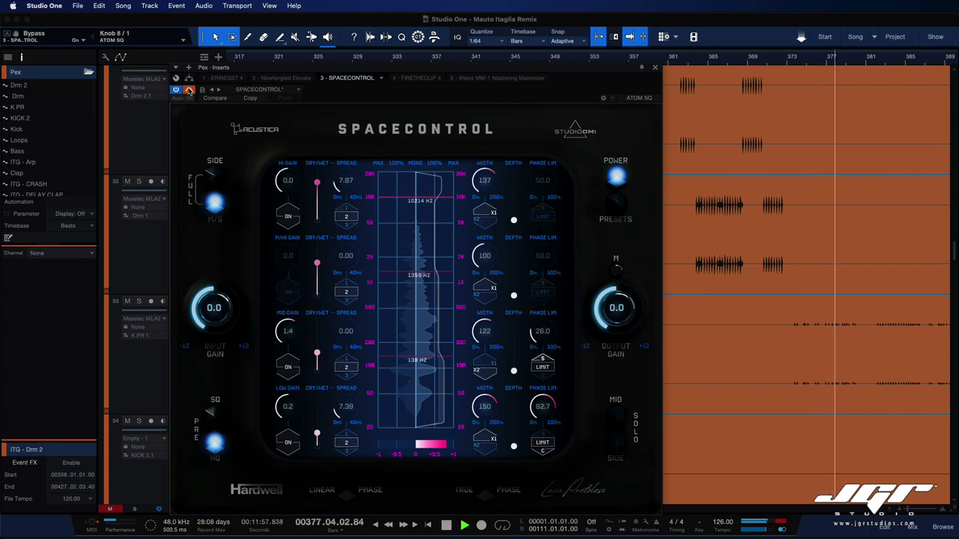
click(189, 90)
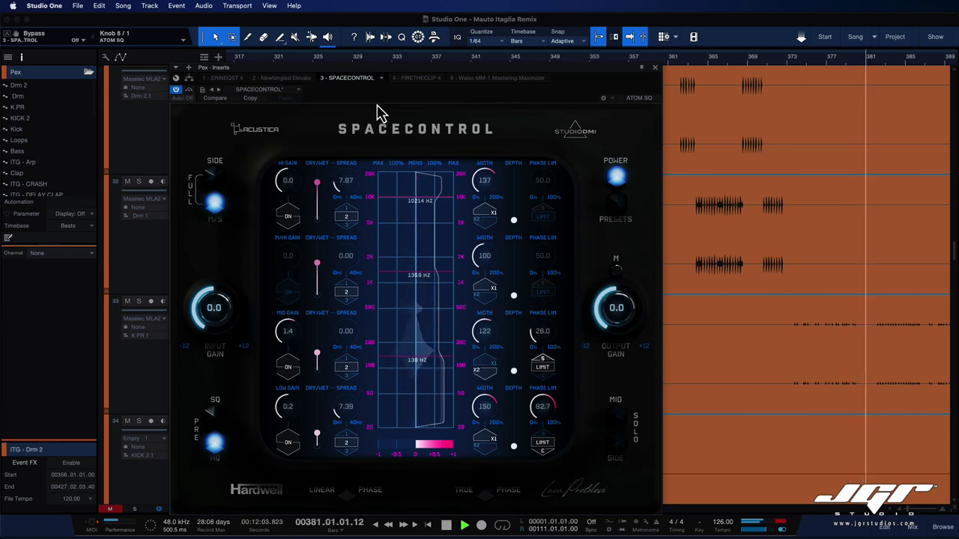
Activate the FIRETHECLIP insert and compare the playing mix with it bypassed and engaged, leaving it engaged.
click(416, 78)
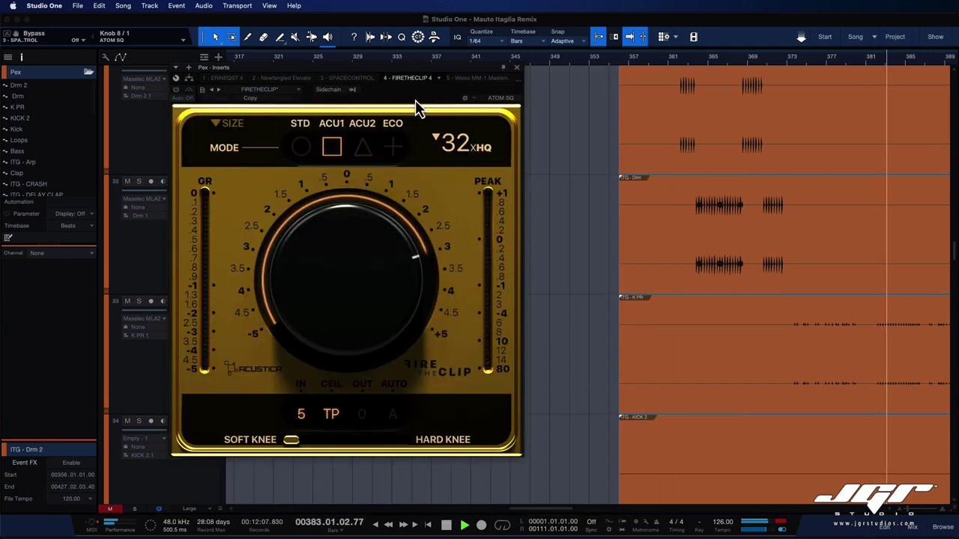
key(space)
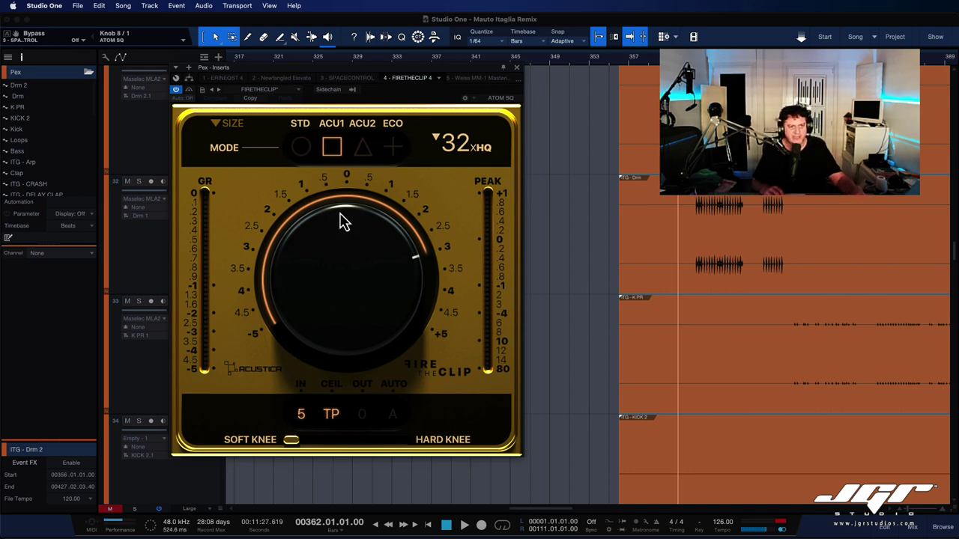
key(space)
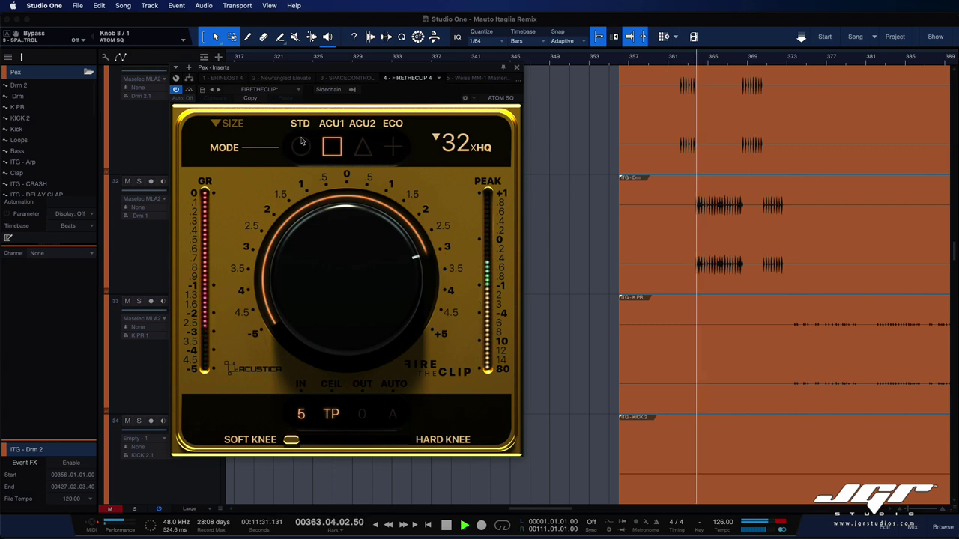
click(189, 91)
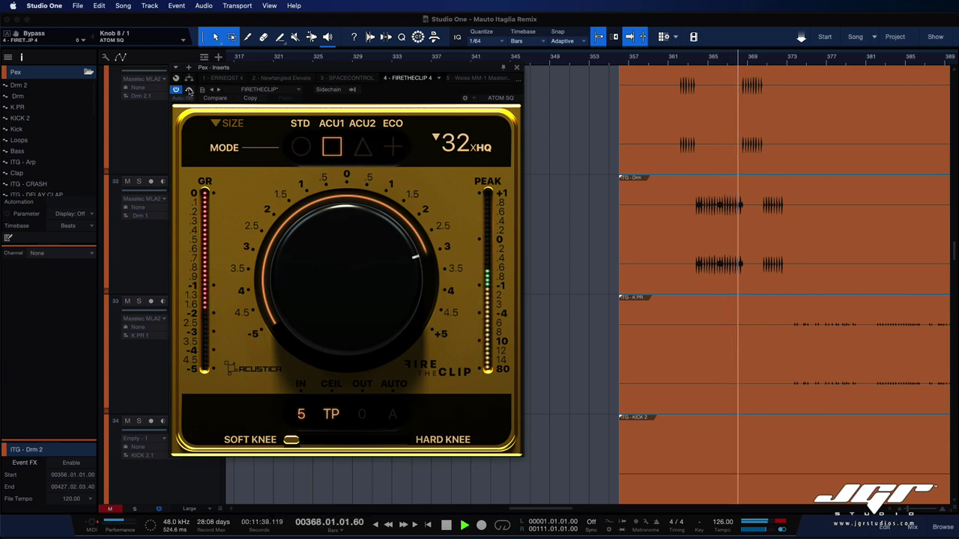
Show the Weiss MM-1 Mastering Maximizer insert and open the mixing console at the Pex source channels starting with Drm 2.
click(466, 80)
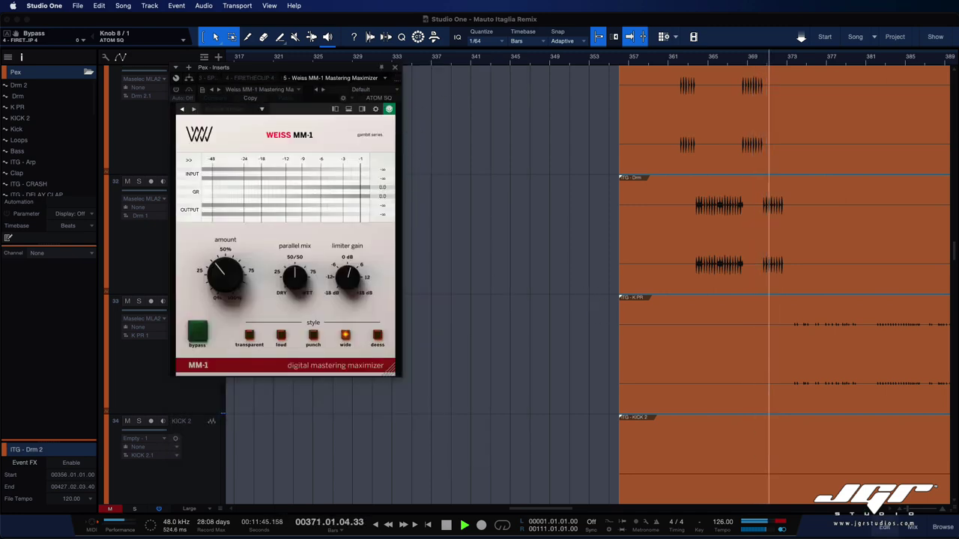
click(918, 530)
click(917, 528)
scroll(513, 225, left, 15)
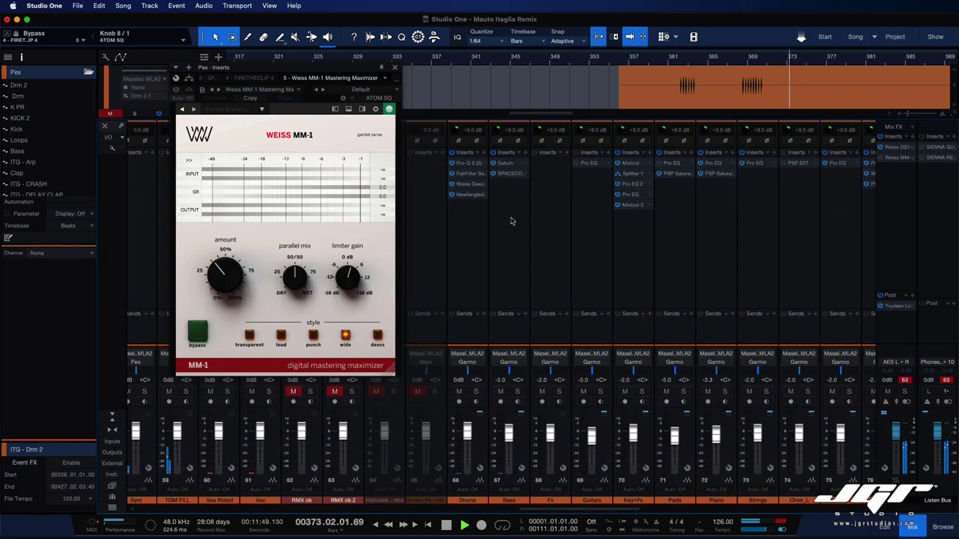
scroll(513, 221, left, 20)
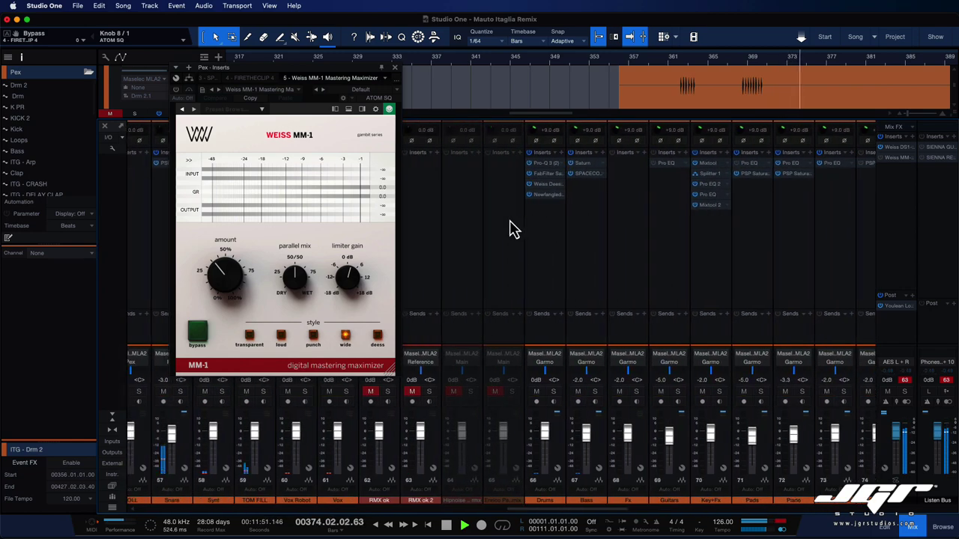
scroll(509, 221, left, 2)
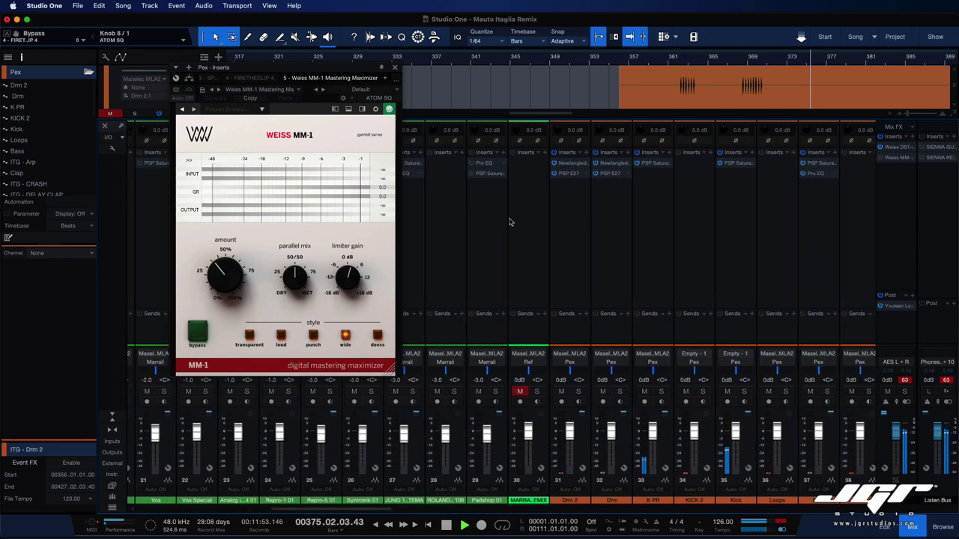
scroll(510, 221, right, 3)
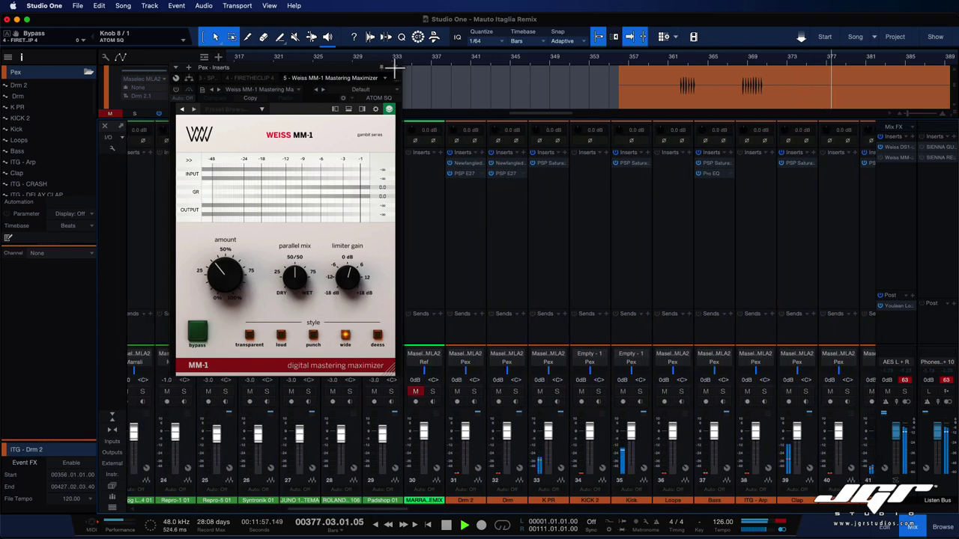
Activate the Weiss MM-1 insert and replay the mix through it while browsing the Pex channels in the console.
key(space)
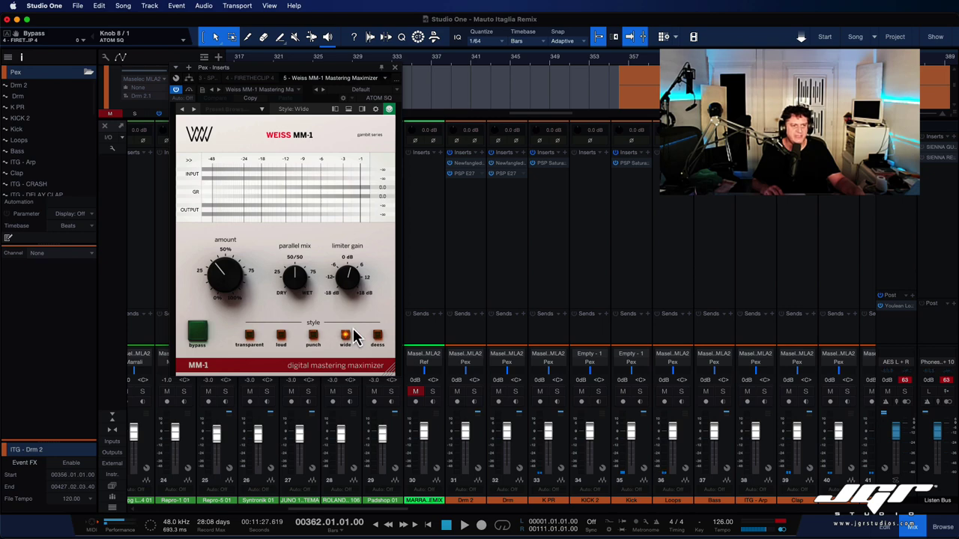
key(space)
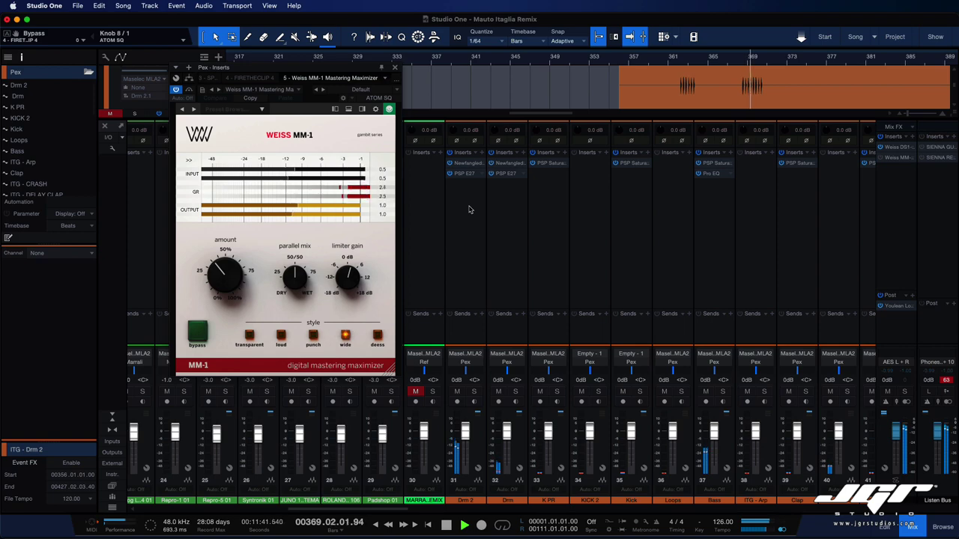
scroll(469, 209, left, 2)
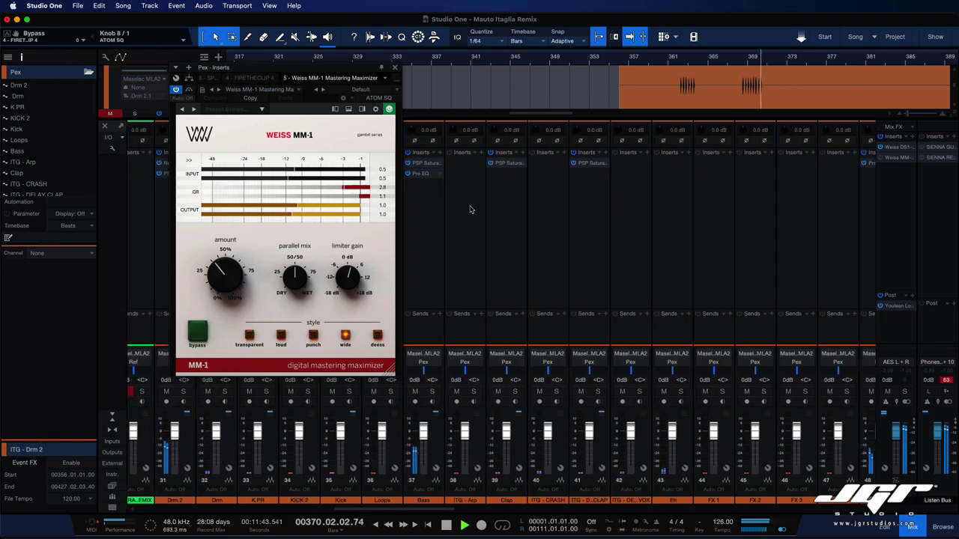
scroll(471, 210, left, 2)
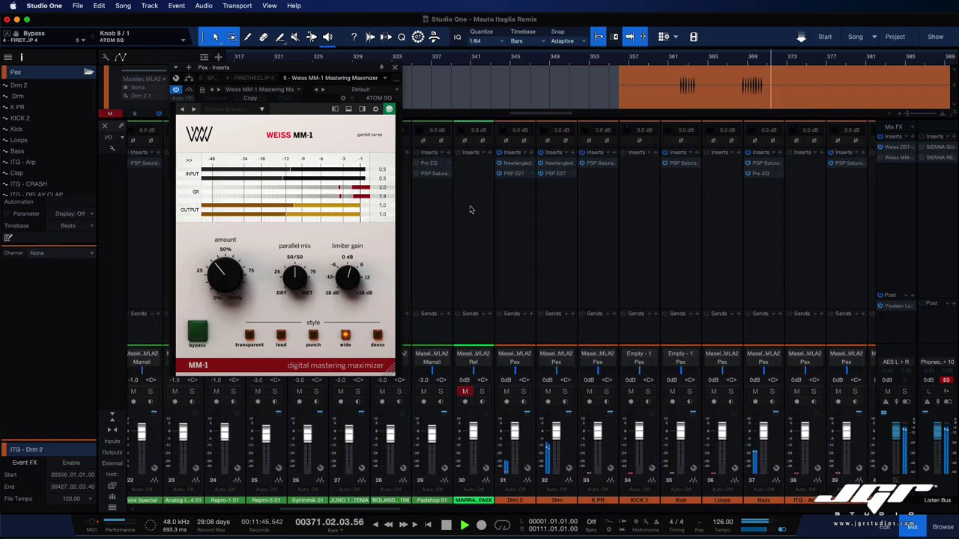
scroll(469, 209, left, 1)
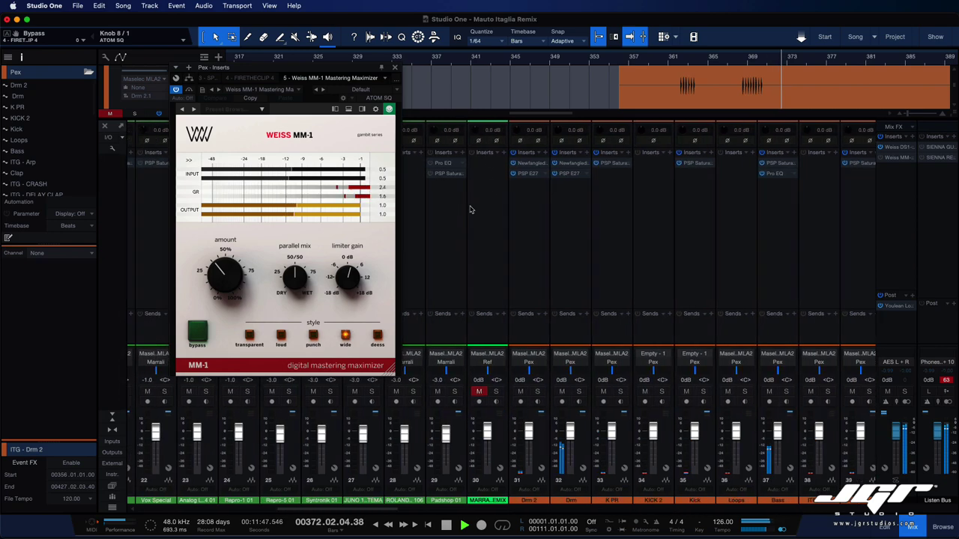
Show the Newfangled Elevate insert on the Drm 2 channel, stop playback and close the plug-in window.
click(532, 218)
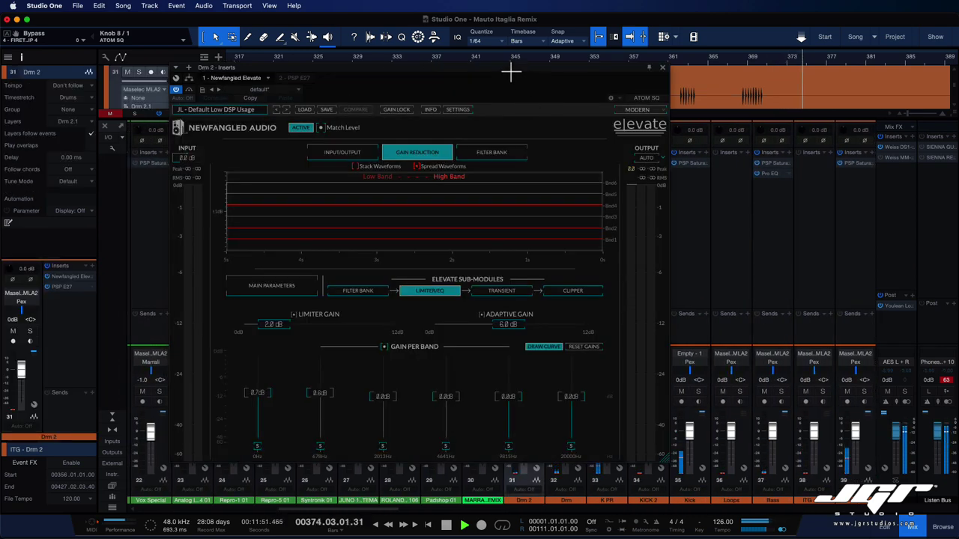
key(space)
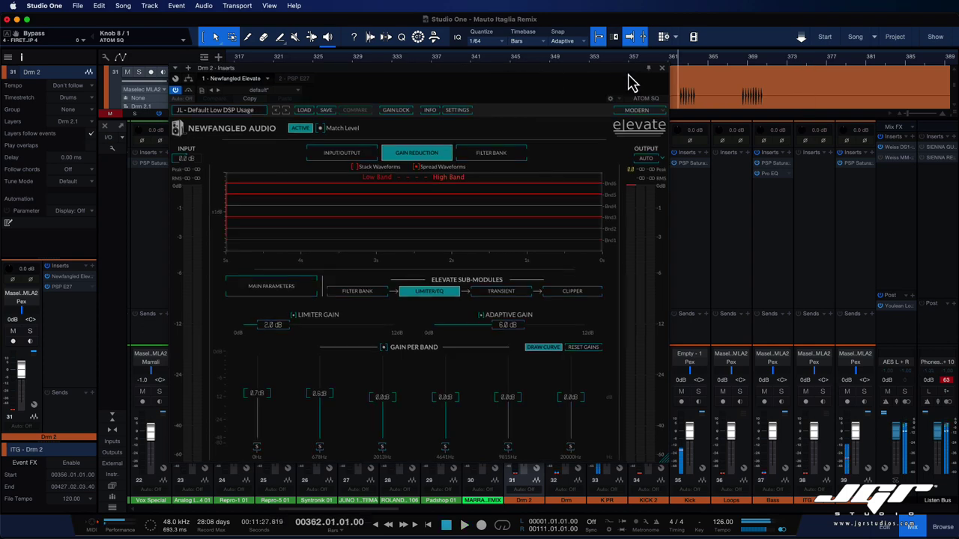
click(661, 69)
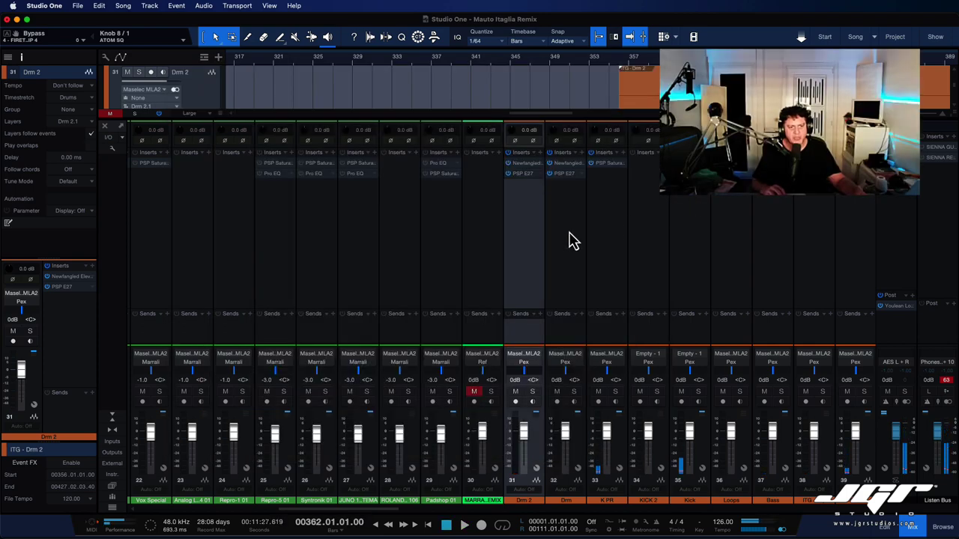
Review the inserts on the Pex channels, inspect the gain per band in Drm 2's Elevate and close its window.
scroll(569, 240, right, 5)
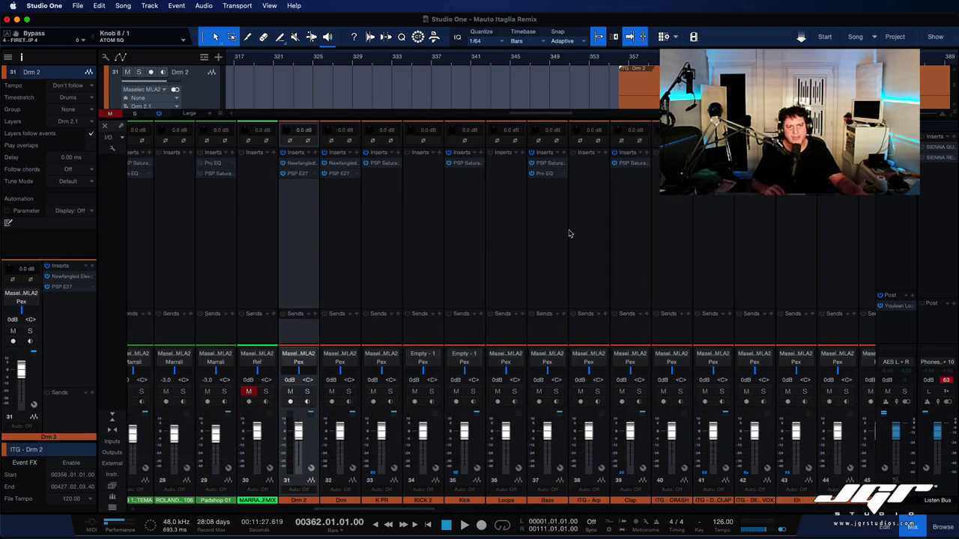
scroll(568, 233, left, 3)
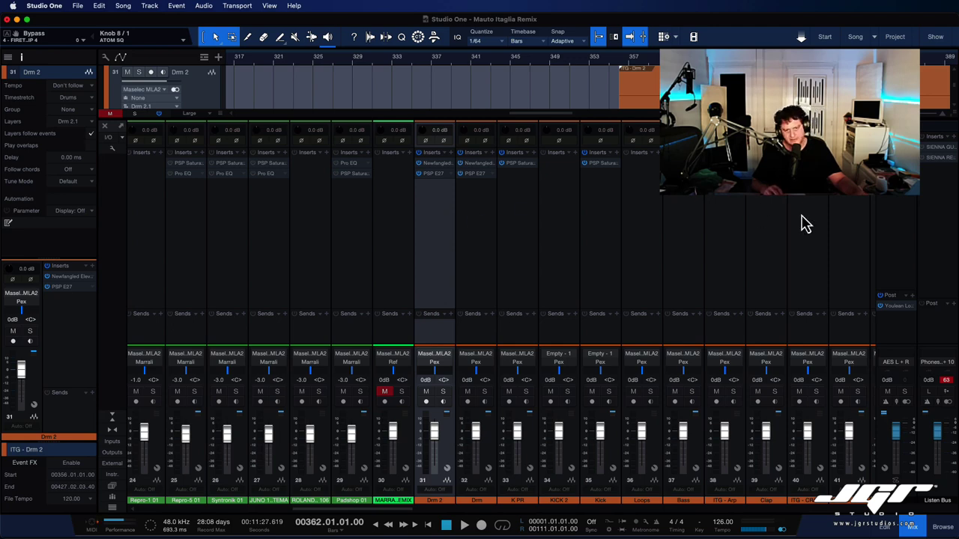
scroll(800, 219, right, 1)
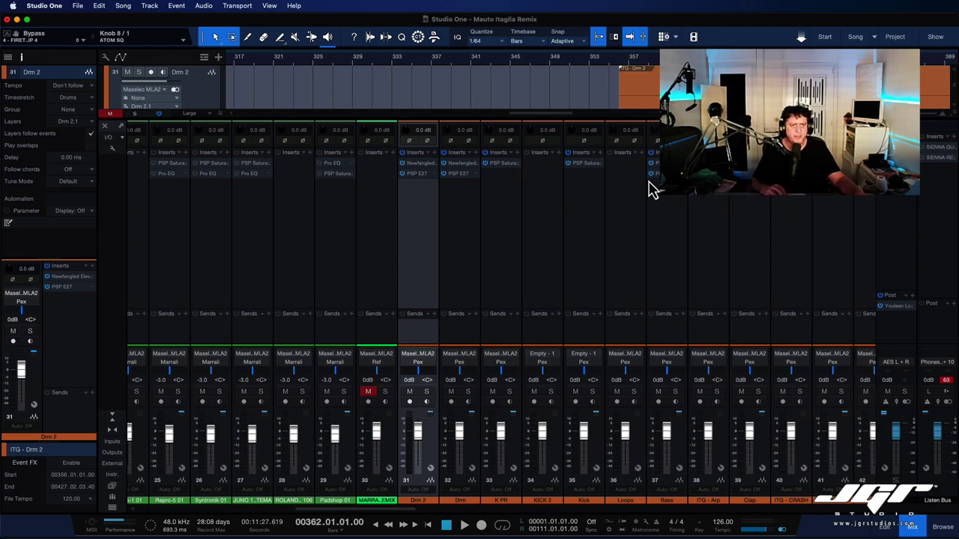
scroll(485, 195, left, 1)
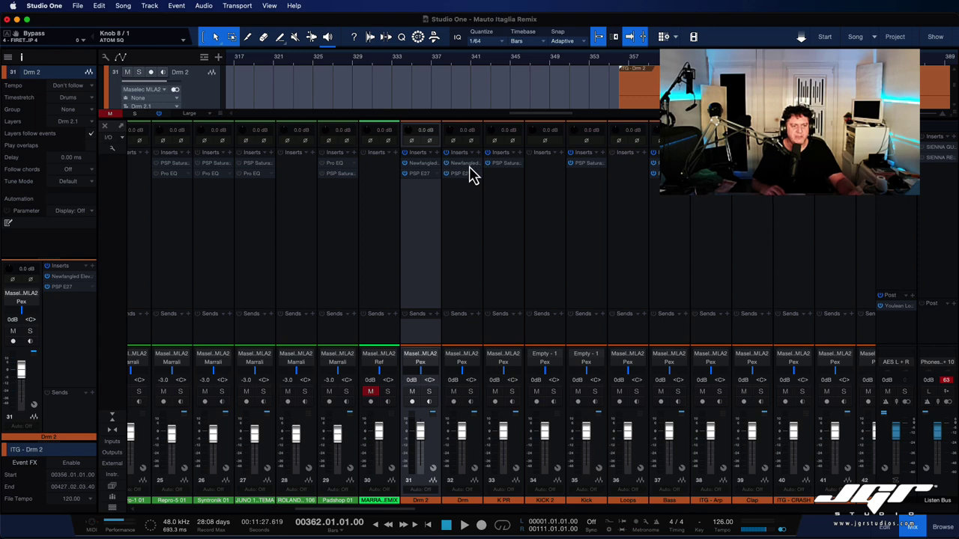
click(425, 165)
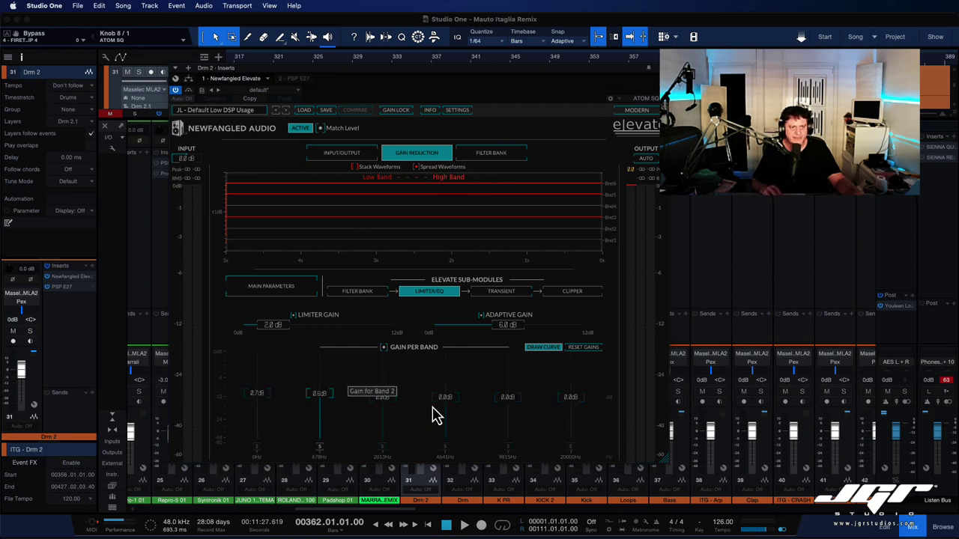
click(662, 68)
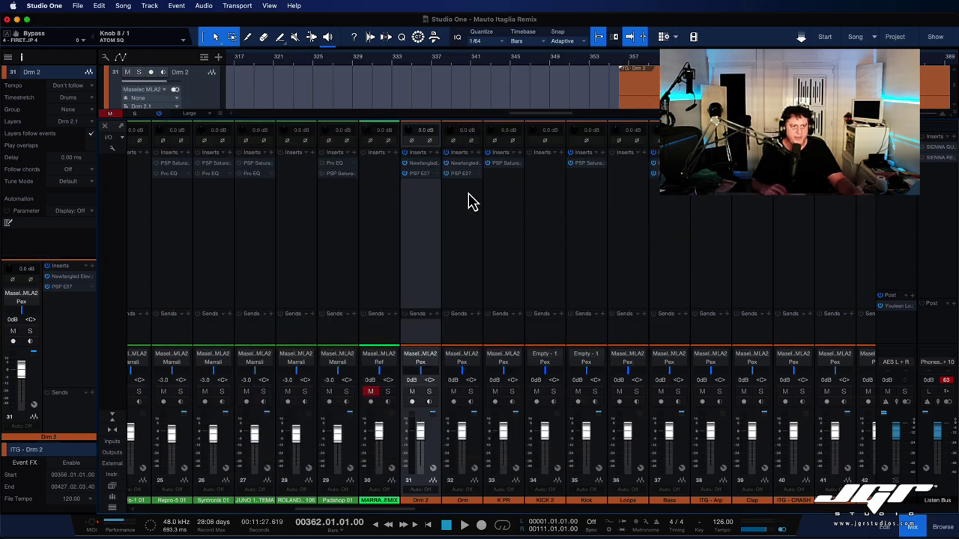
Show Drm 2's PSP E27 equalizer and audition the channel soloed, closing the plug-in and unsoloing the channel when finished.
click(418, 173)
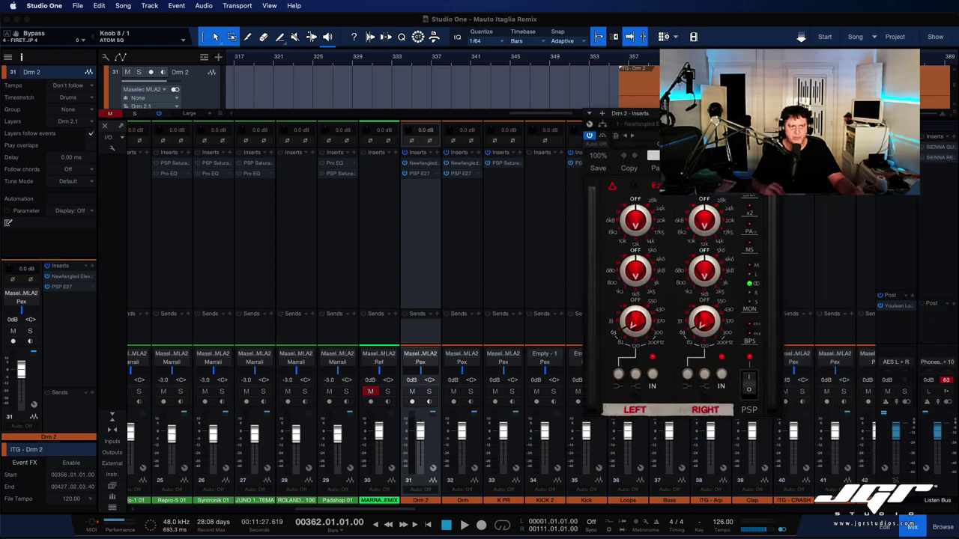
drag(685, 113, 252, 53)
key(s)
key(space)
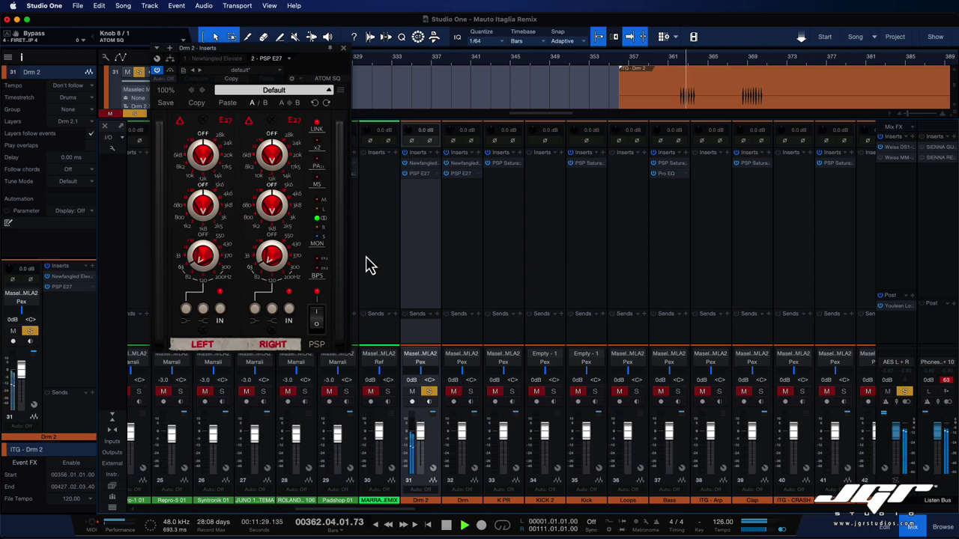
key(space)
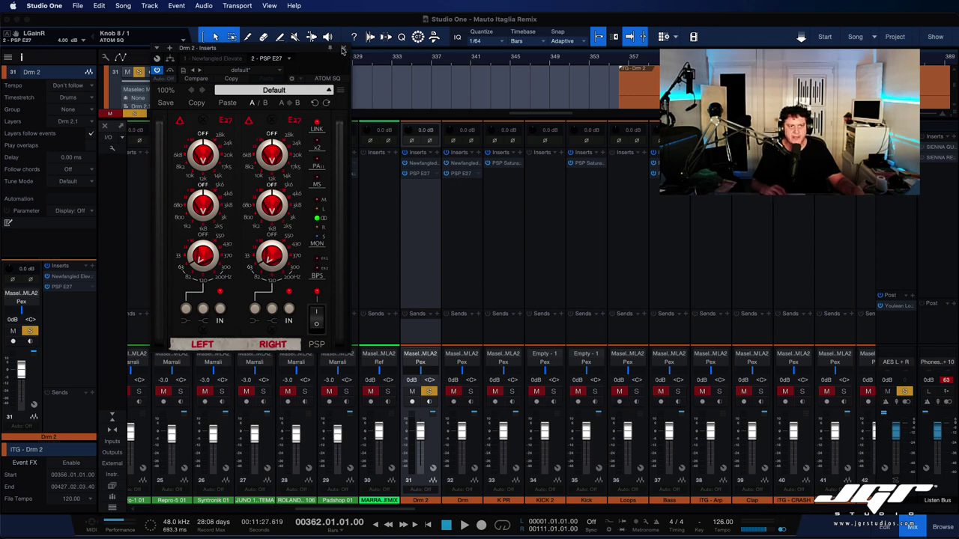
click(342, 50)
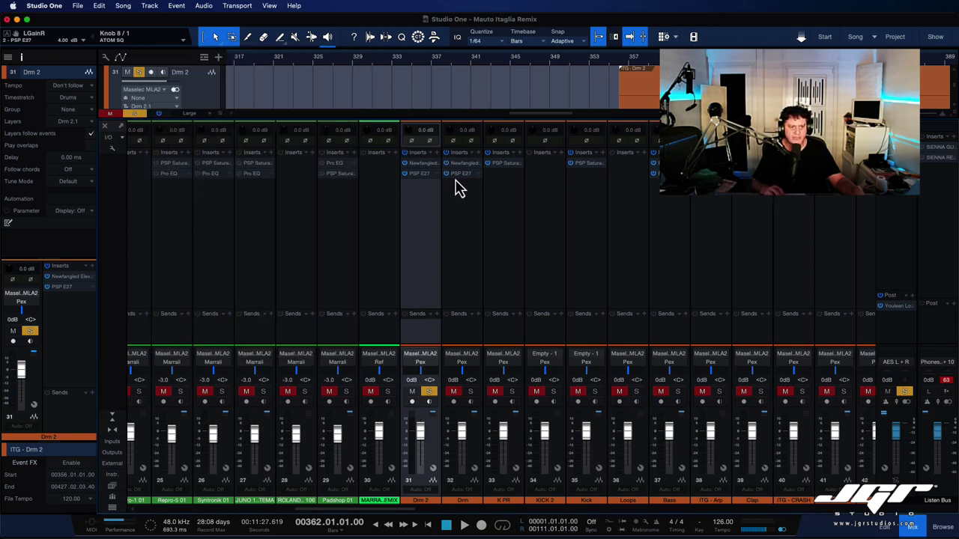
click(429, 391)
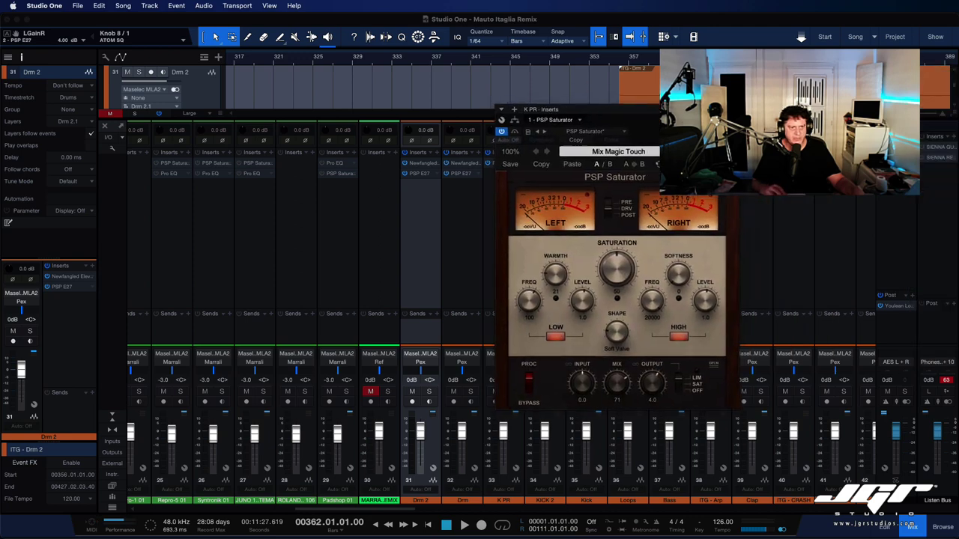
Inspect the PSP Saturator on the K PR channel, close its window and step from the Clap channel to ITG - DELAY CLAP.
drag(667, 109, 442, 133)
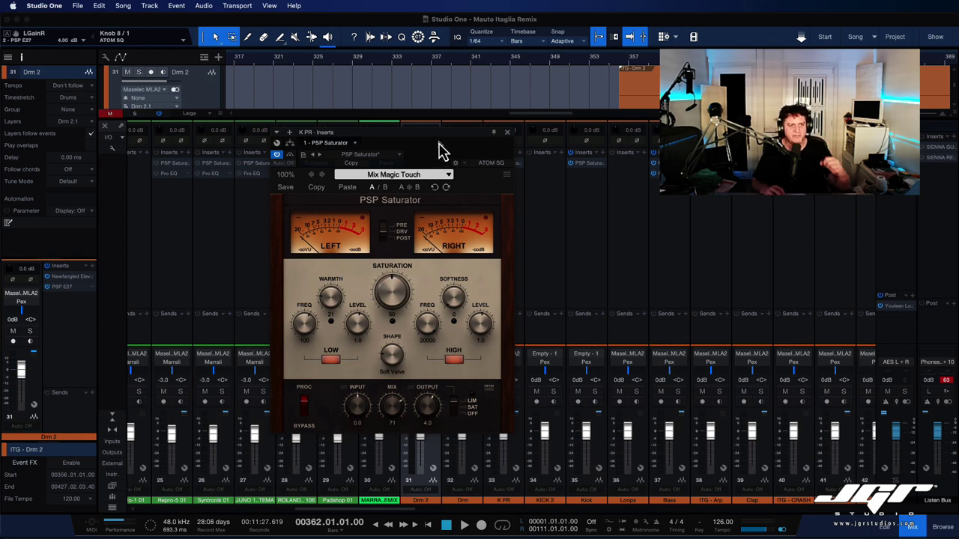
click(507, 134)
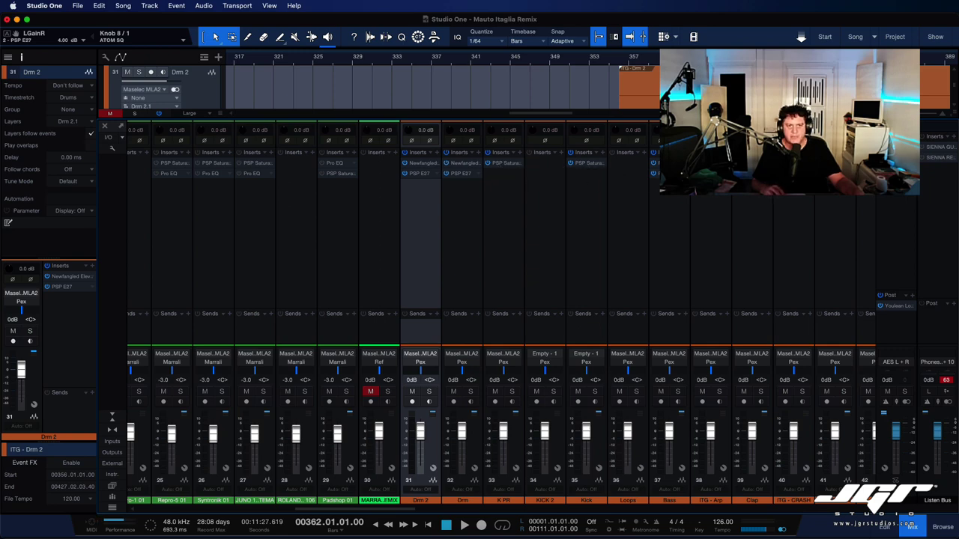
click(752, 163)
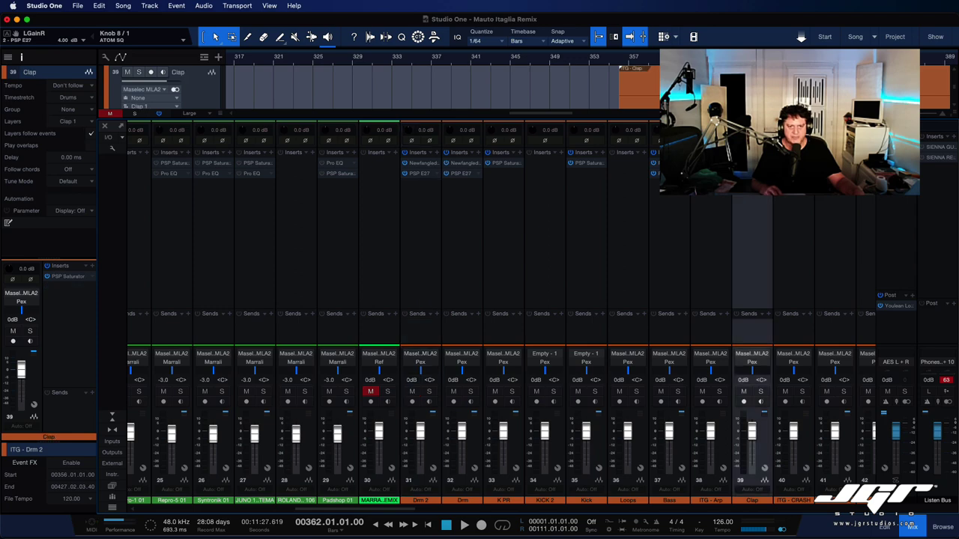
key(Right)
key(Right)
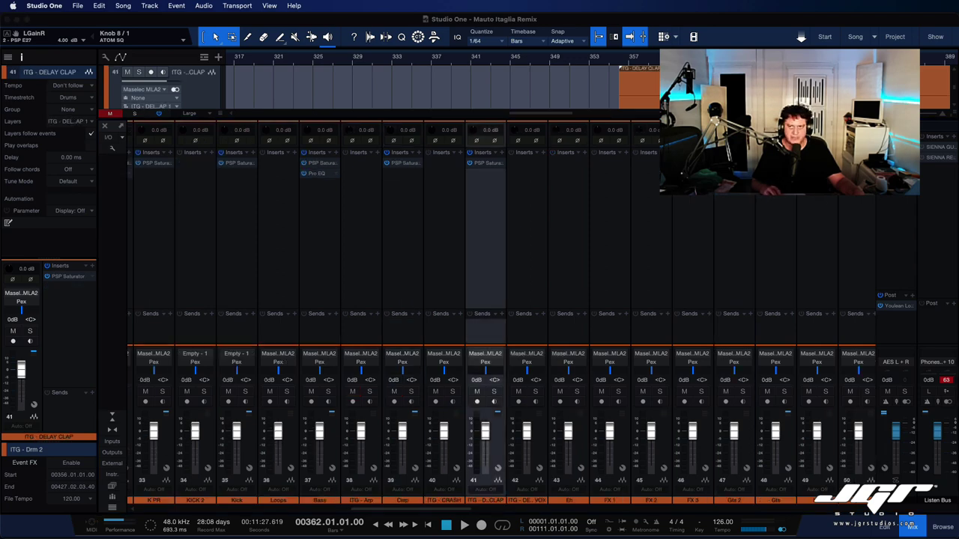
Inspect the Pro EQ low-cut setting on the Gts channel and close its window.
drag(958, 107, 391, 107)
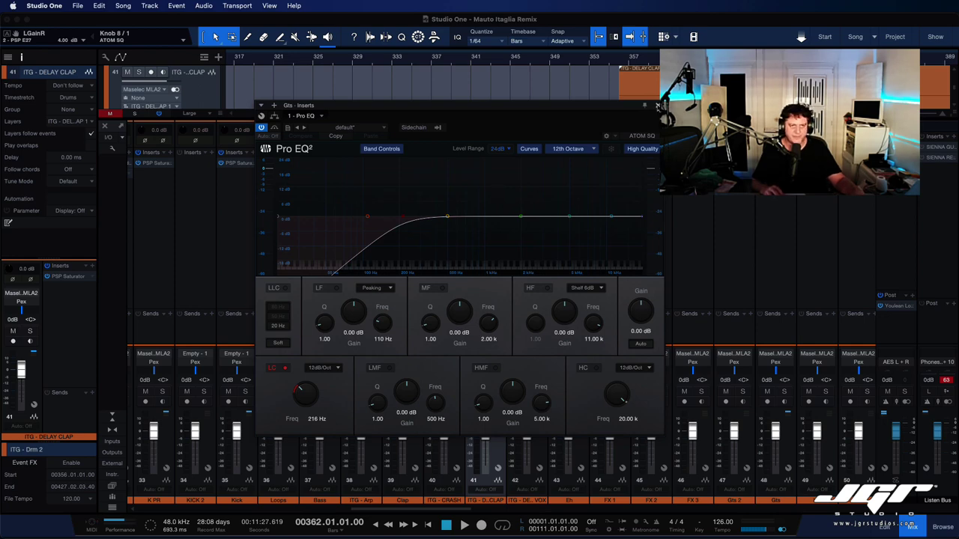
click(657, 106)
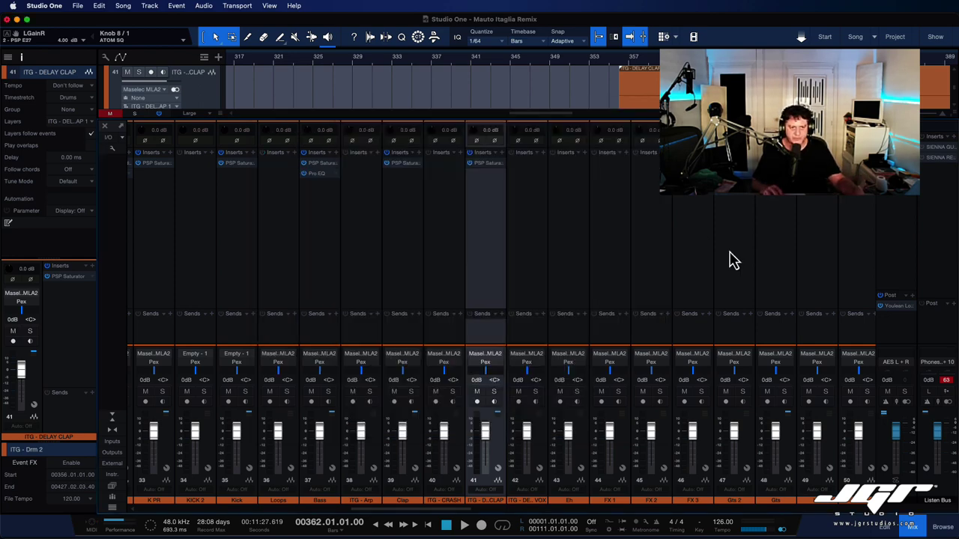
Start playback, solo the Gts channel and show its Pro EQ insert.
scroll(734, 260, right, 4)
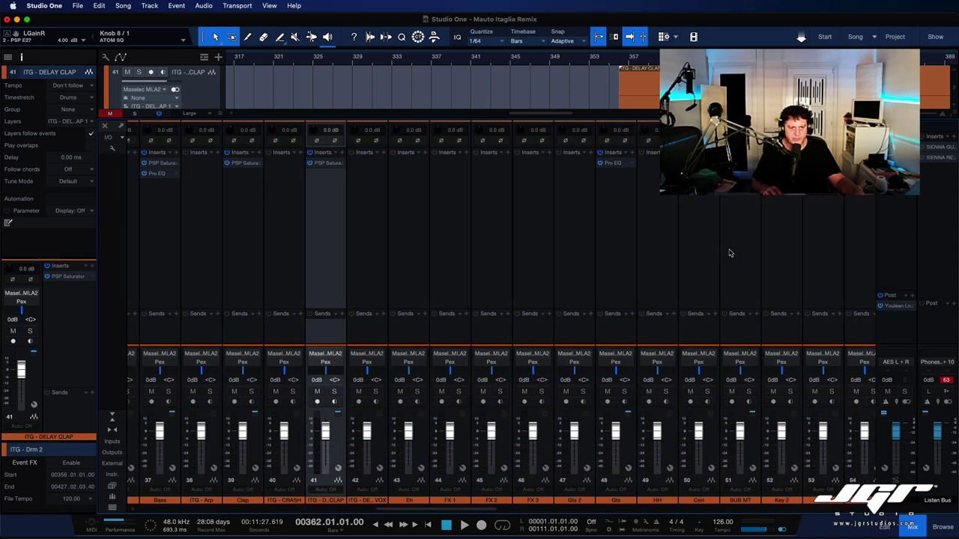
scroll(730, 253, right, 2)
key(space)
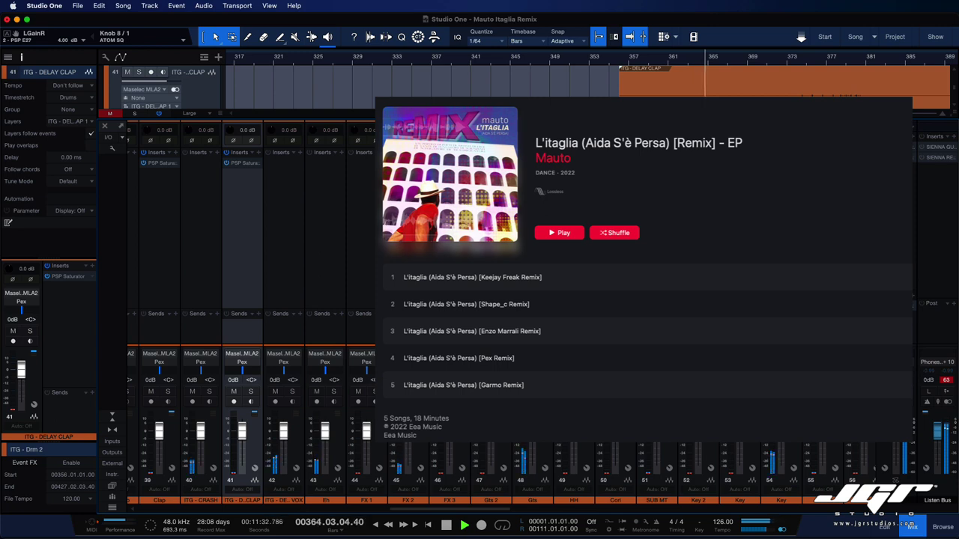
click(541, 392)
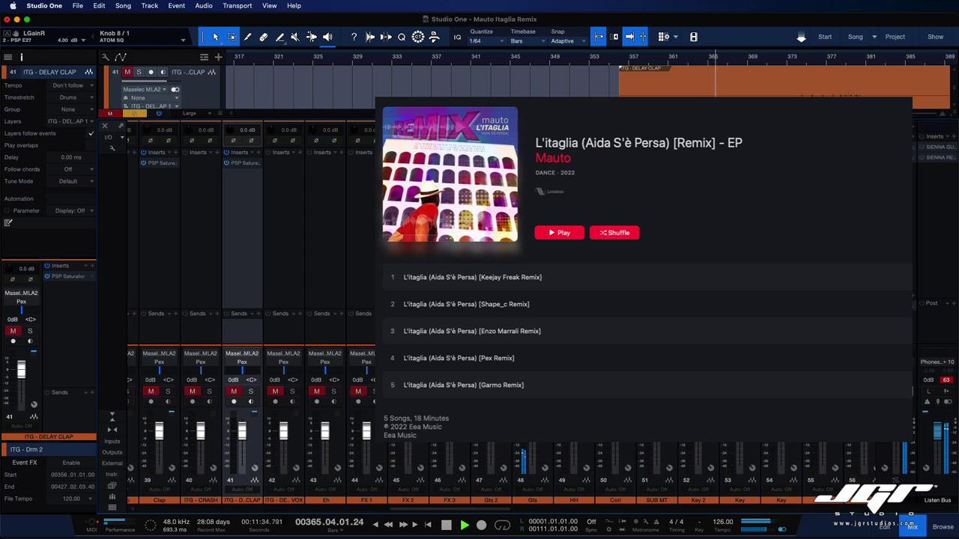
double_click(535, 163)
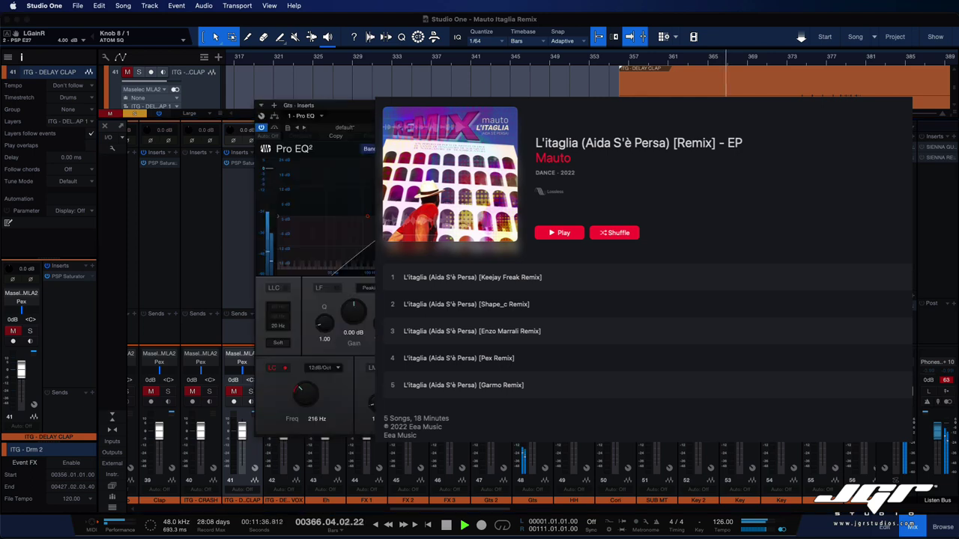
Compare the soloed Gts channel with Pro EQ bypassed and active, closing the plug-in, stopping playback and unsoloing the channel when finished.
click(274, 128)
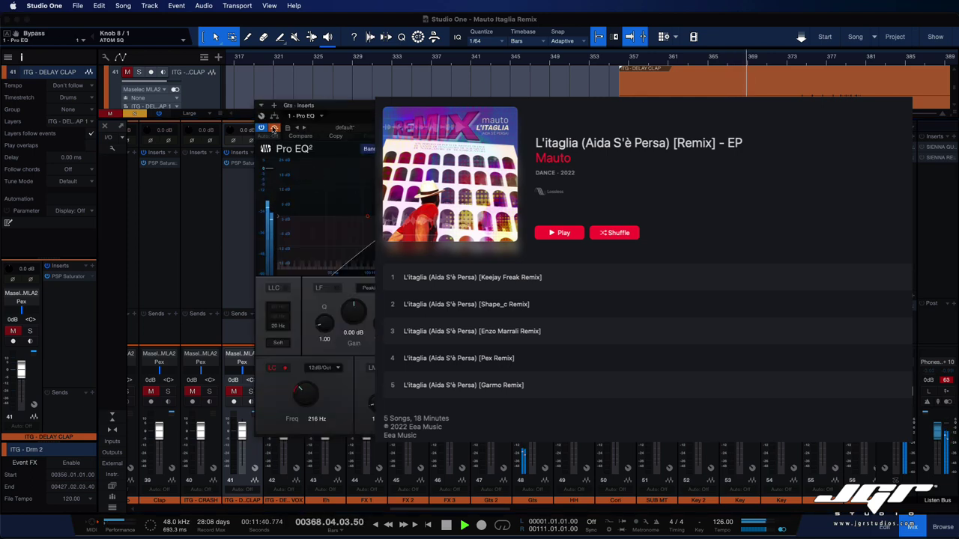
click(274, 128)
click(694, 105)
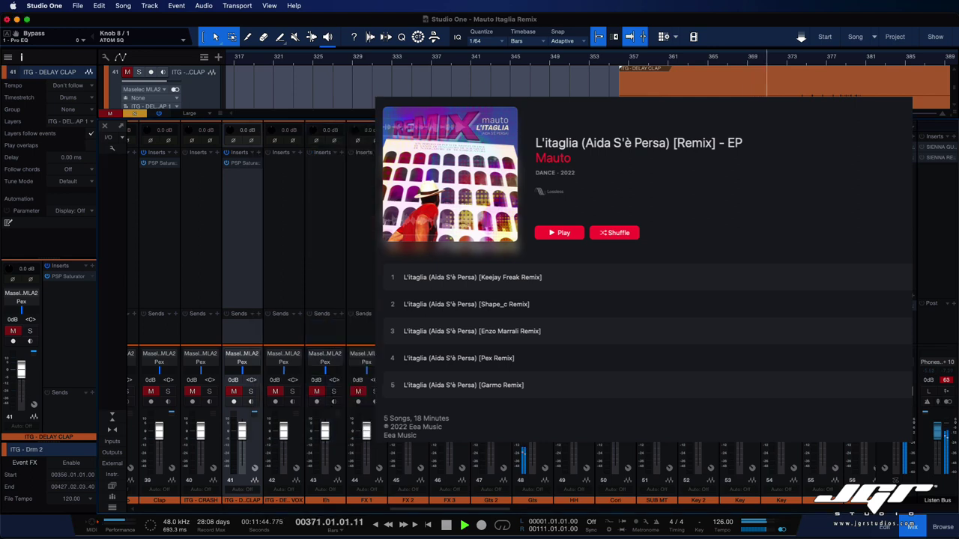
key(space)
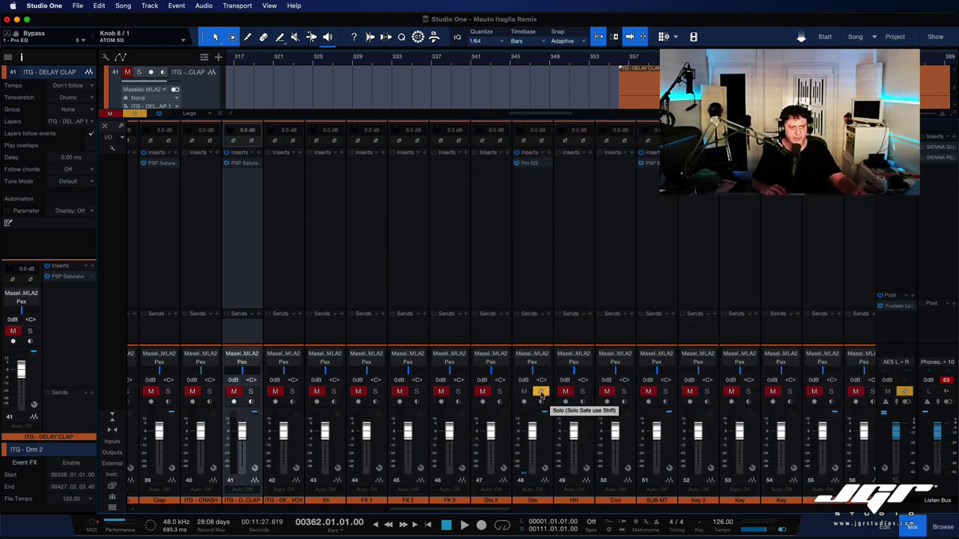
click(541, 392)
Look over the remaining Pex channels and select the Garmo bus among the mix buses in the console.
scroll(567, 378, right, 6)
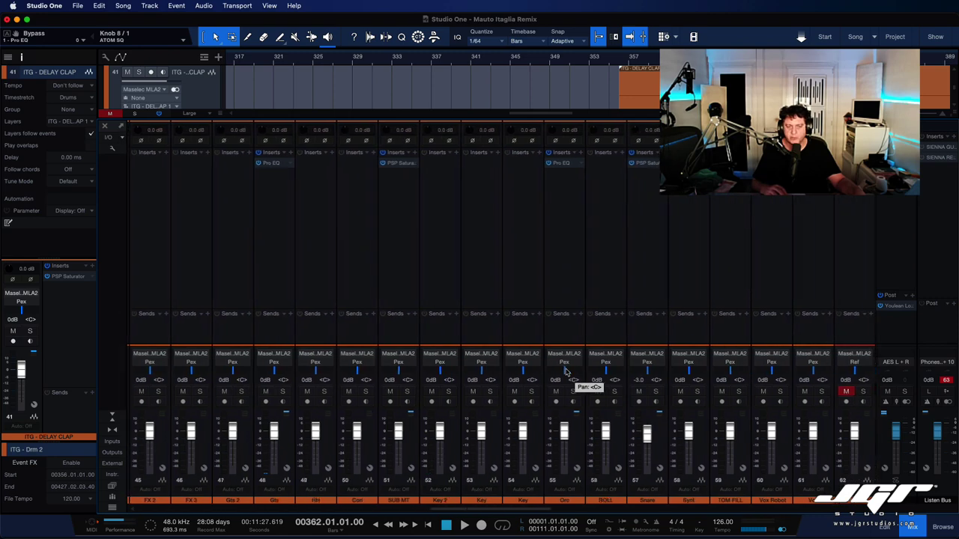
scroll(568, 372, right, 20)
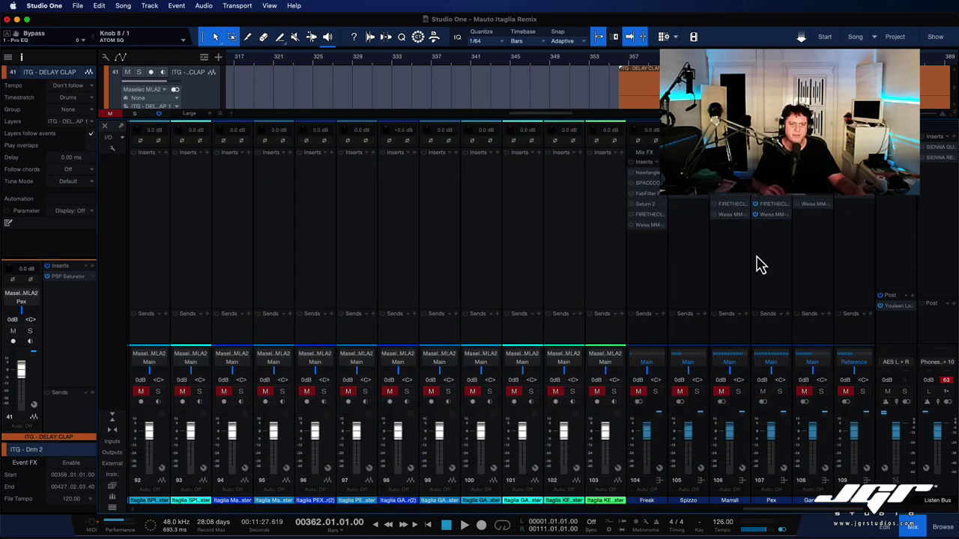
click(809, 247)
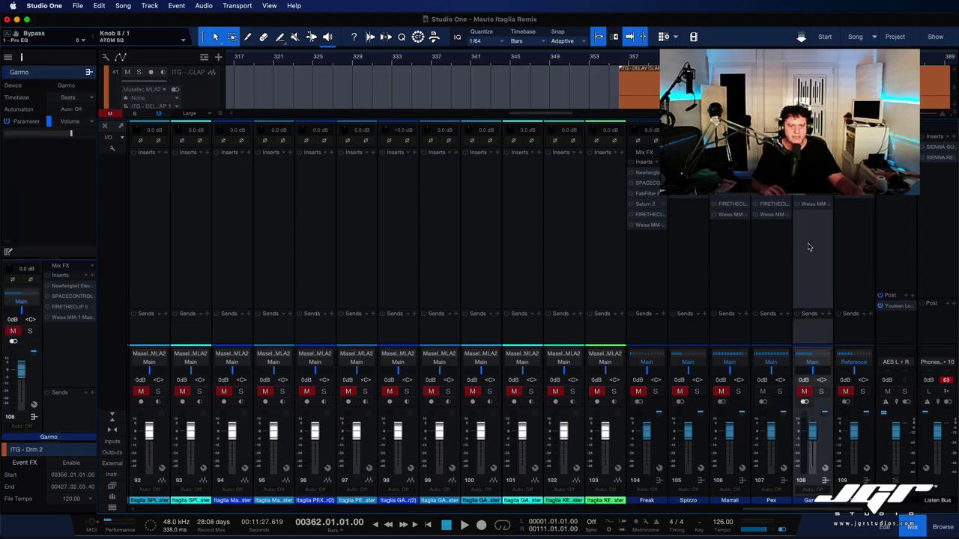